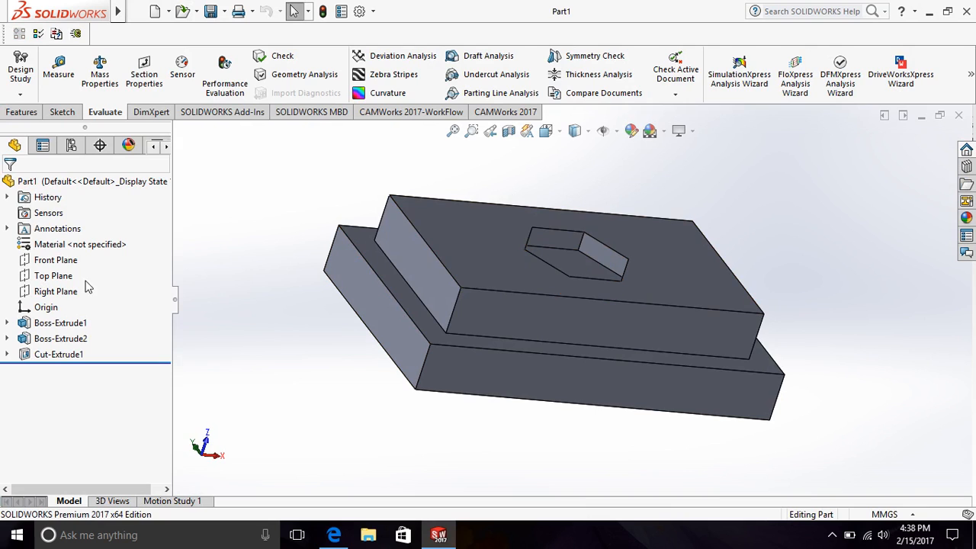
- Check in the add-ins list that CAMWorks 2017 and CAMWorks 2017 Utilities are enabled
{"action": "middle_click_drag", "start_coordinate": [779, 220], "coordinate": [723, 256]}
{"action": "left_click", "coordinate": [487, 112]}
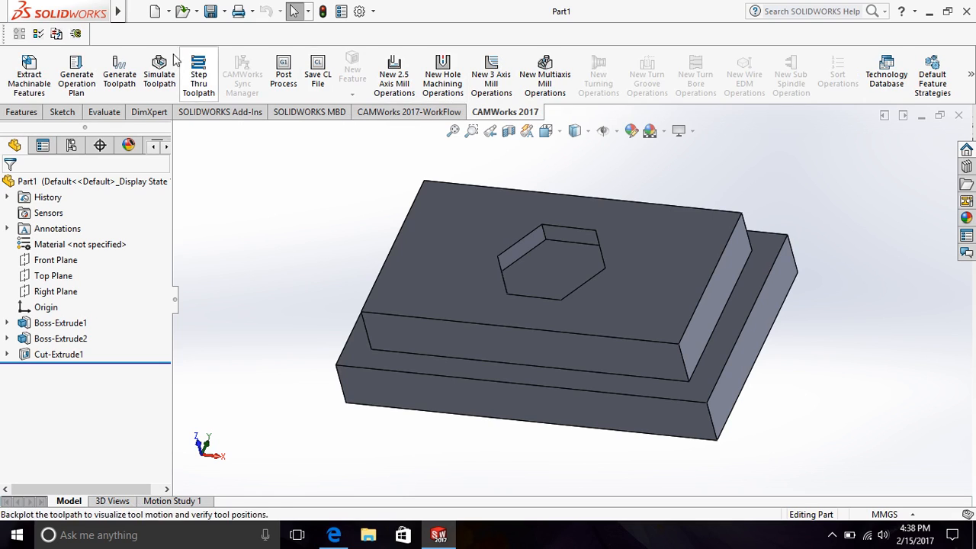
{"action": "left_click", "coordinate": [373, 11]}
{"action": "left_click", "coordinate": [379, 65]}
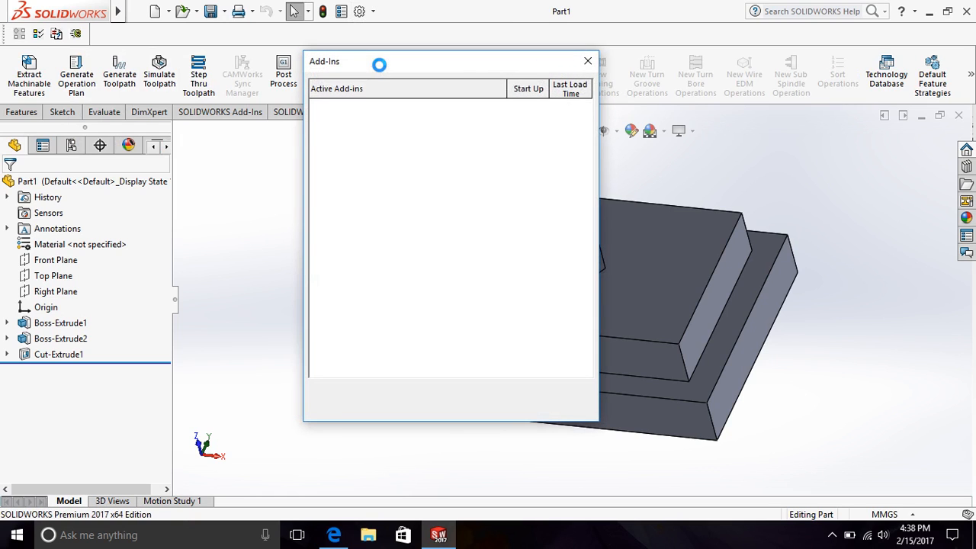
{"action": "scroll", "coordinate": [335, 221], "scroll_direction": "down", "scroll_amount": 3}
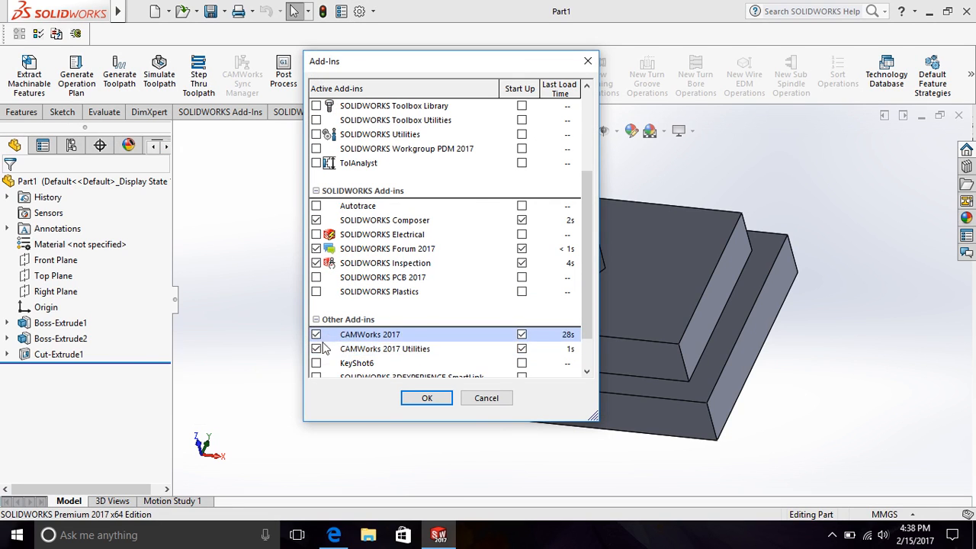
{"action": "left_click", "coordinate": [410, 400]}
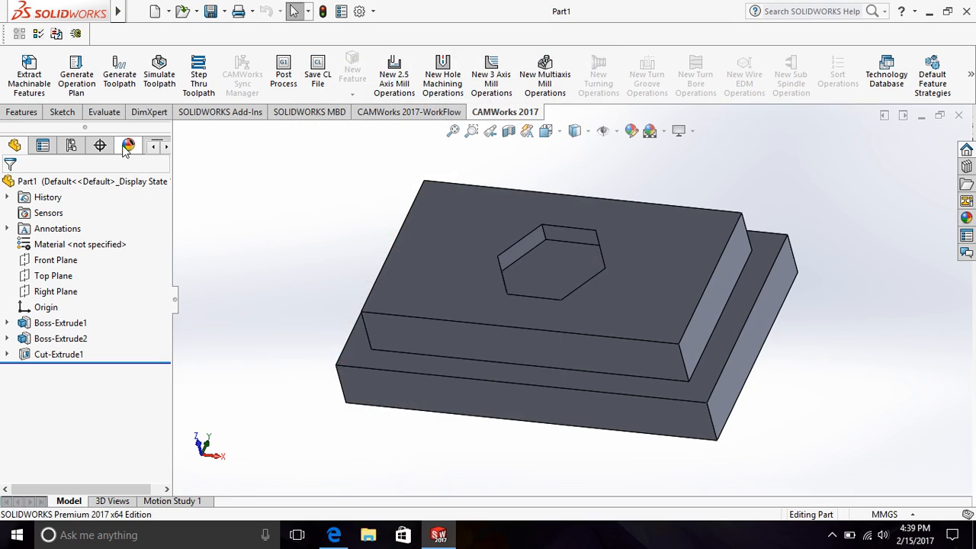
- Show the CAMWorks feature tree and delete Open Pocket1 from Mill Part Setup1
{"action": "left_click", "coordinate": [166, 151]}
{"action": "left_click", "coordinate": [129, 149]}
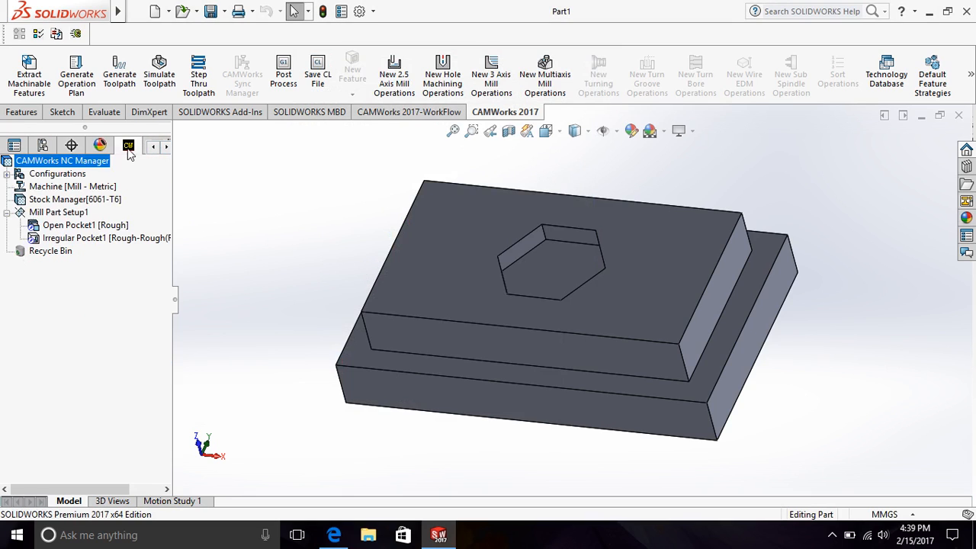
{"action": "right_click", "coordinate": [76, 226]}
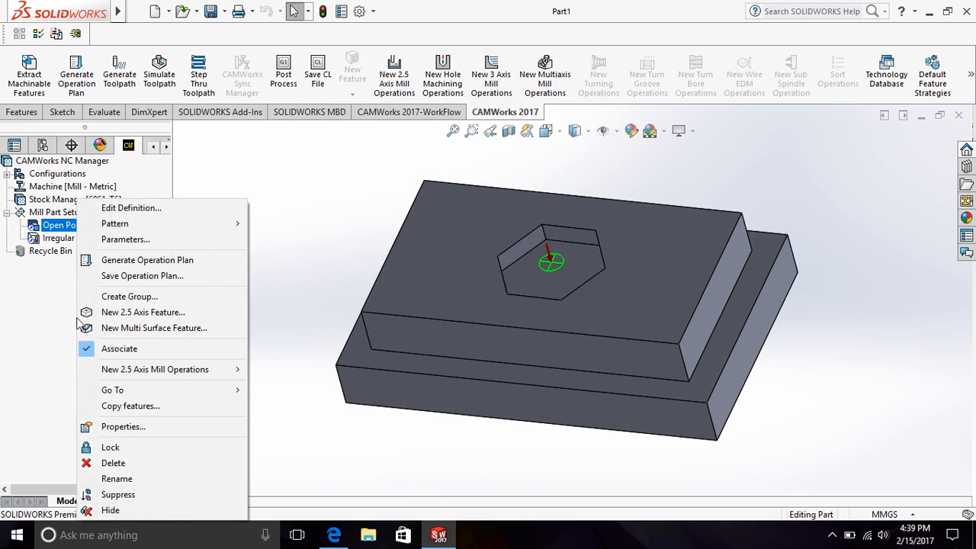
{"action": "left_click", "coordinate": [112, 463]}
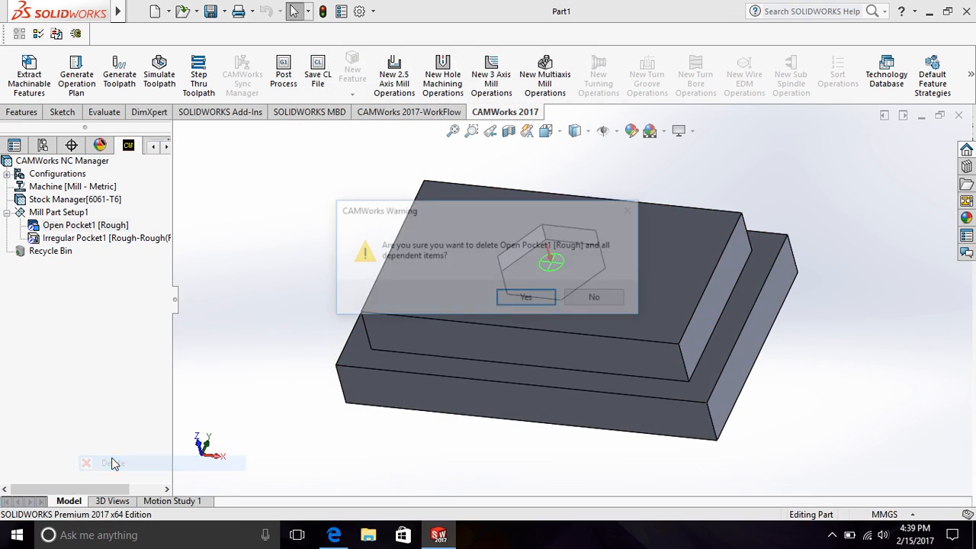
{"action": "left_click", "coordinate": [531, 297]}
- Delete the Irregular Pocket1 feature from Mill Part Setup1
{"action": "left_click", "coordinate": [61, 225]}
{"action": "right_click", "coordinate": [66, 225]}
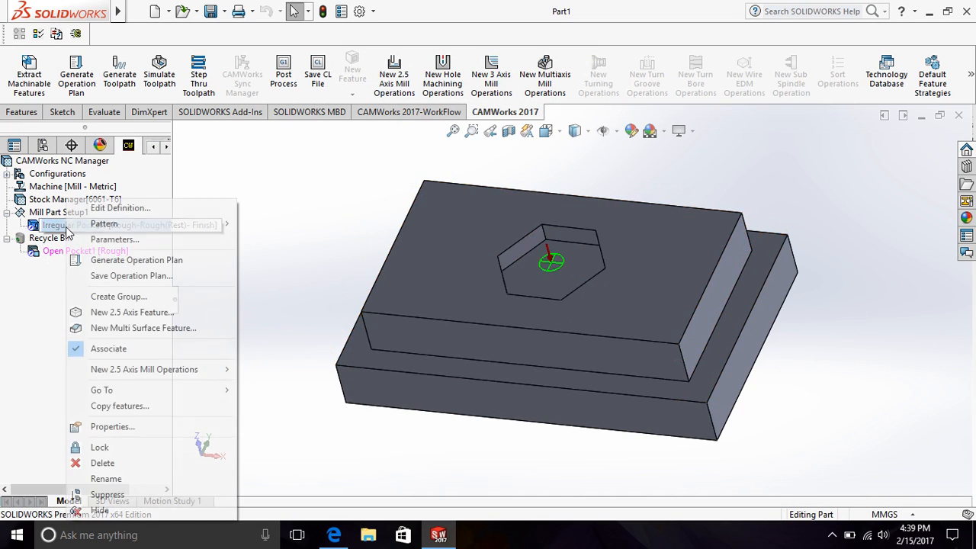
{"action": "left_click", "coordinate": [112, 462]}
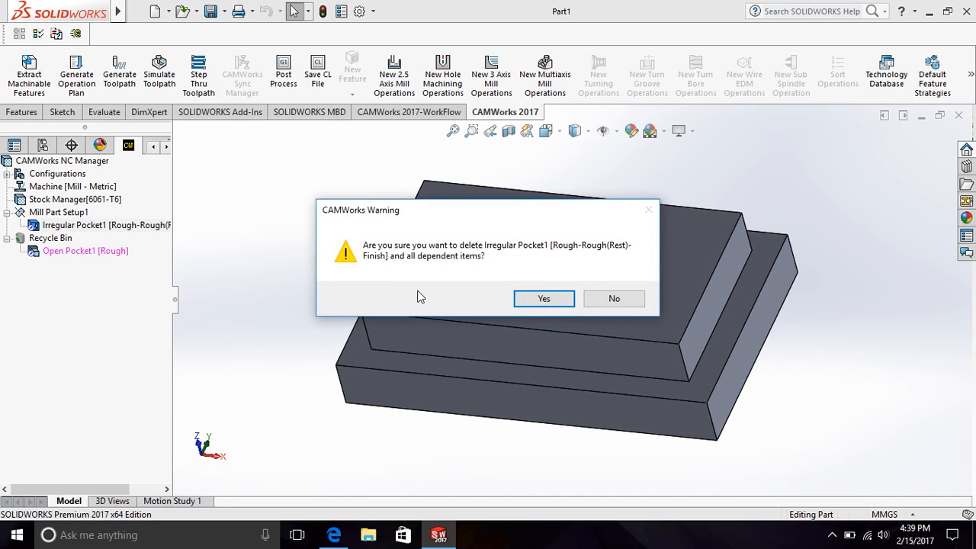
{"action": "left_click", "coordinate": [540, 304]}
- Empty the CAMWorks Recycle Bin to permanently remove the deleted pocket features
{"action": "right_click", "coordinate": [45, 237]}
{"action": "right_click", "coordinate": [57, 228]}
{"action": "left_click", "coordinate": [91, 252]}
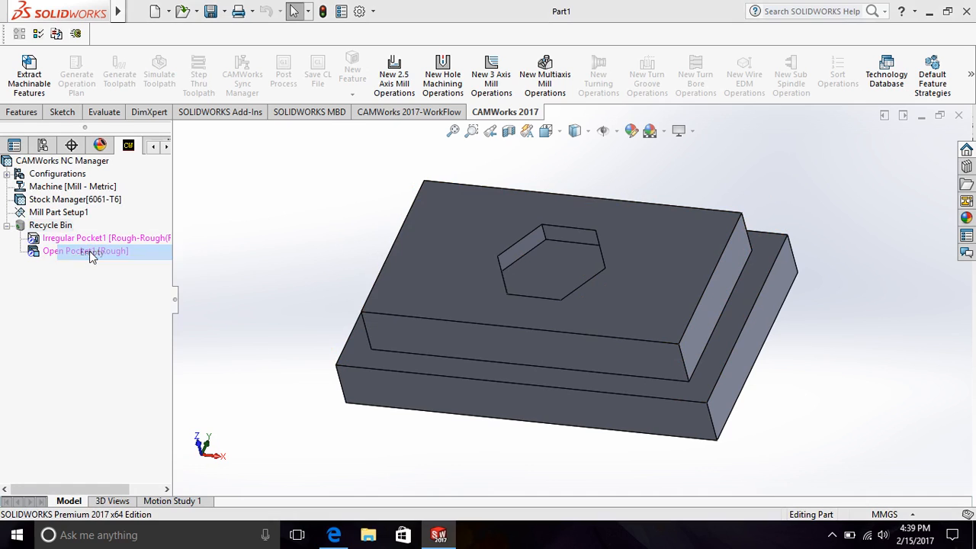
{"action": "left_click", "coordinate": [495, 302]}
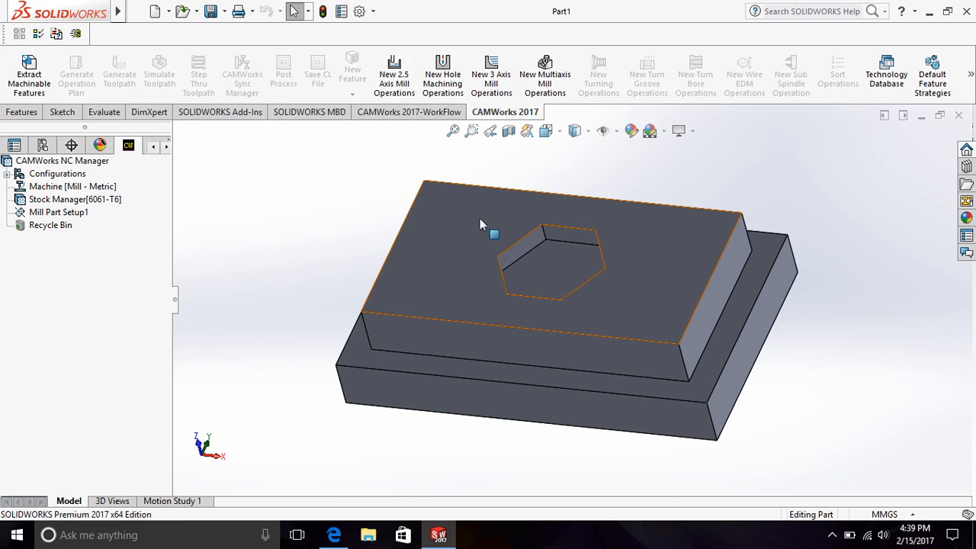
- Extract the part's machinable features automatically and generate their operation plan with toolpaths
{"action": "left_click", "coordinate": [34, 74]}
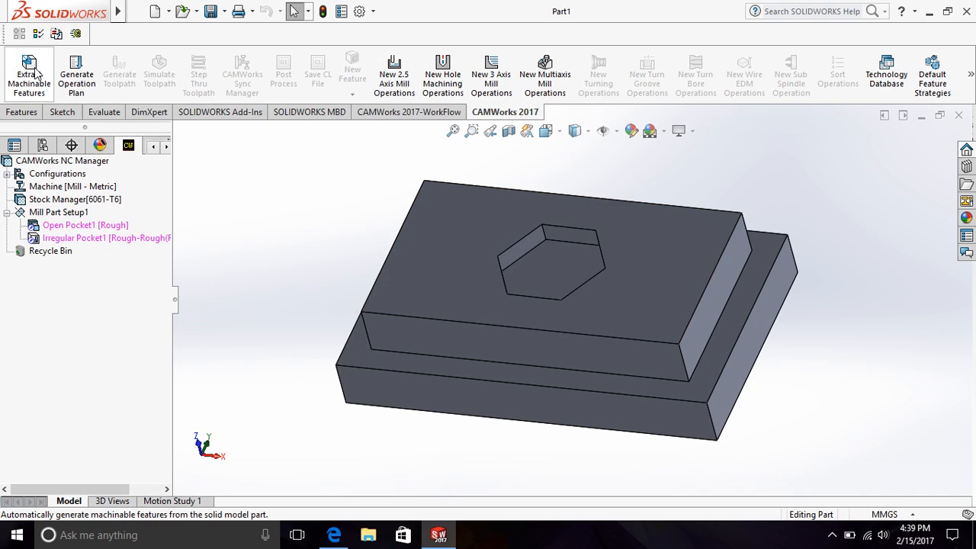
{"action": "left_click", "coordinate": [77, 70]}
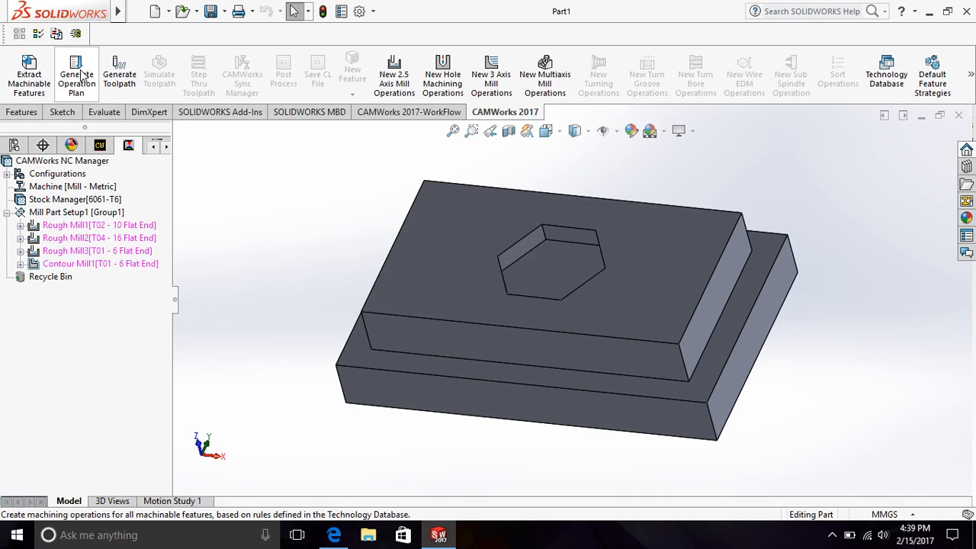
{"action": "left_click", "coordinate": [122, 71]}
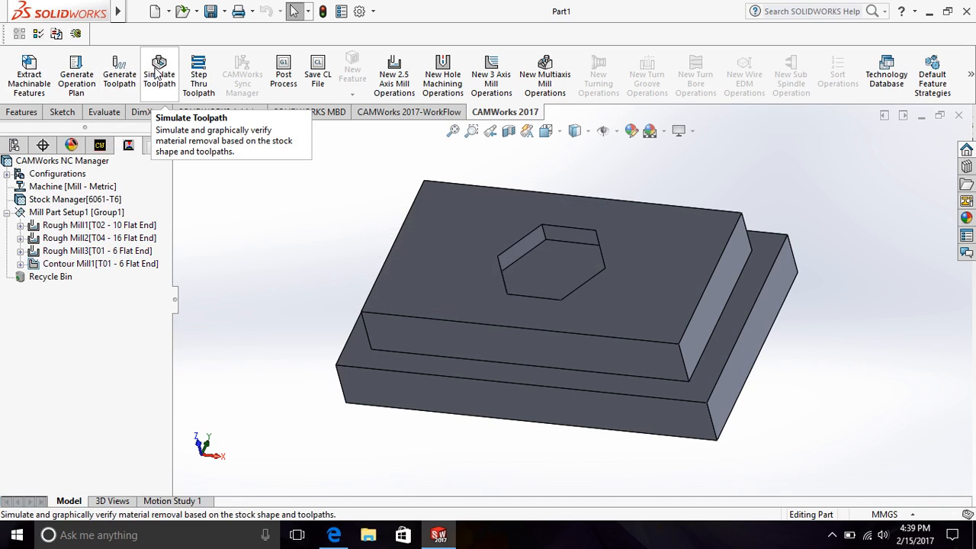
- Simulate the toolpaths through to the end to verify the material removal, and close the simulation
{"action": "left_click", "coordinate": [157, 72]}
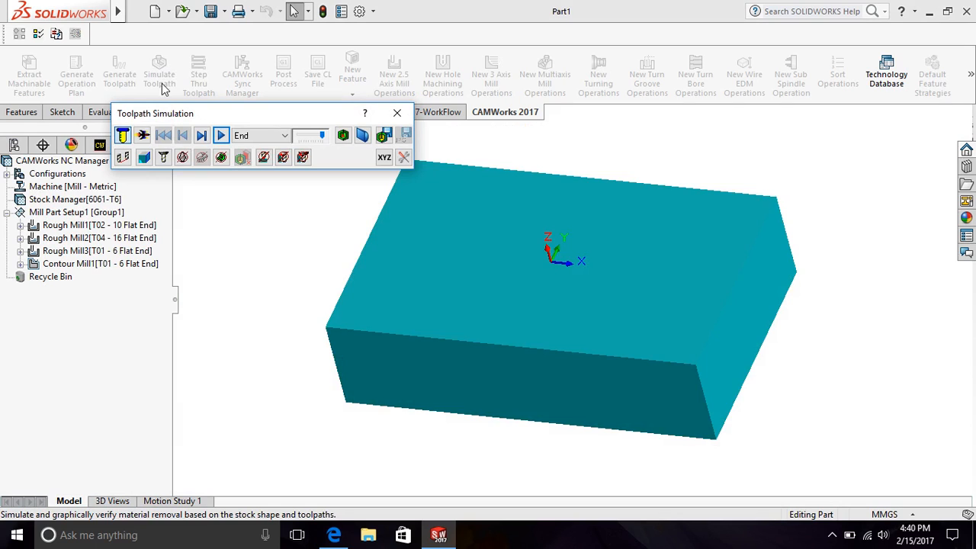
{"action": "left_click", "coordinate": [221, 135]}
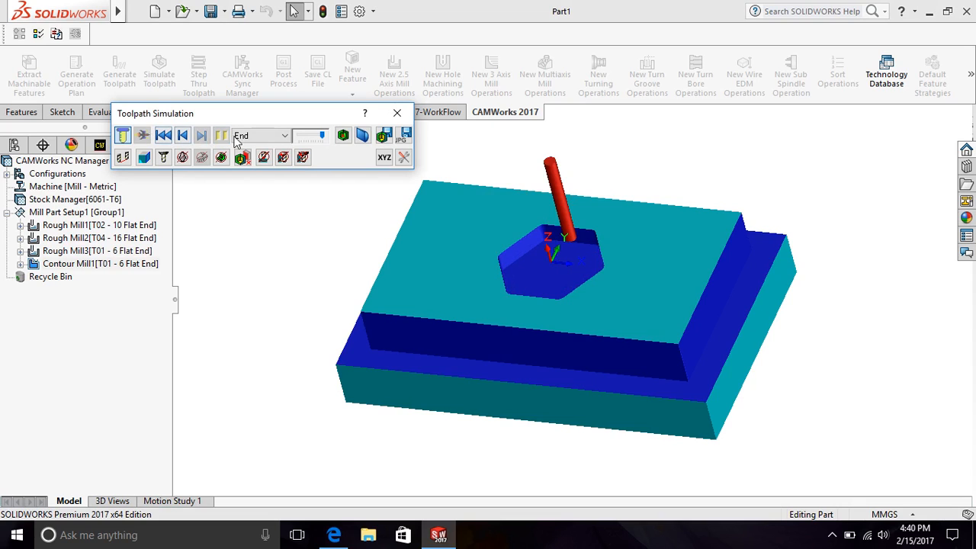
{"action": "left_click", "coordinate": [397, 113]}
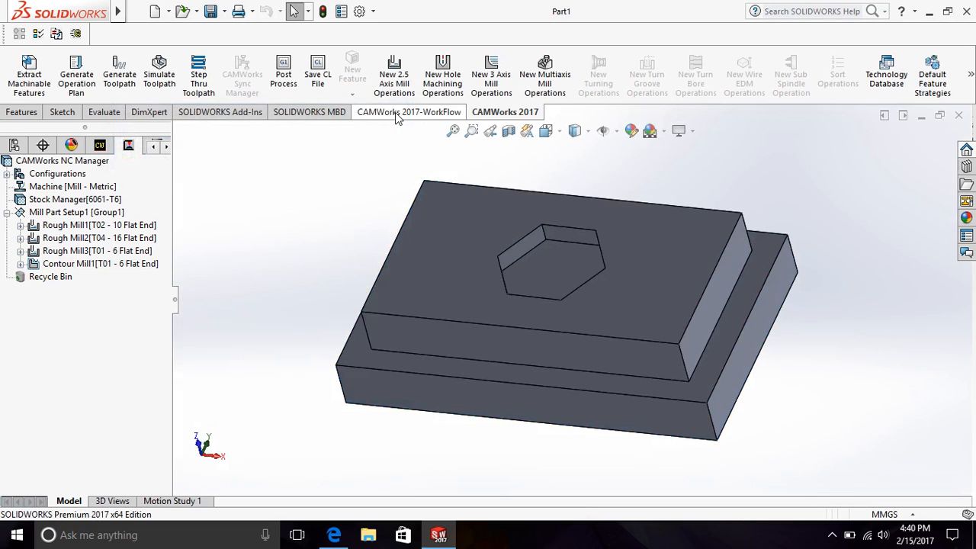
- Examine the toolpaths of the three Rough Mill operations and Contour Mill1, and expand each operation to inspect the pocket feature it machines
{"action": "mouse_move", "coordinate": [77, 224]}
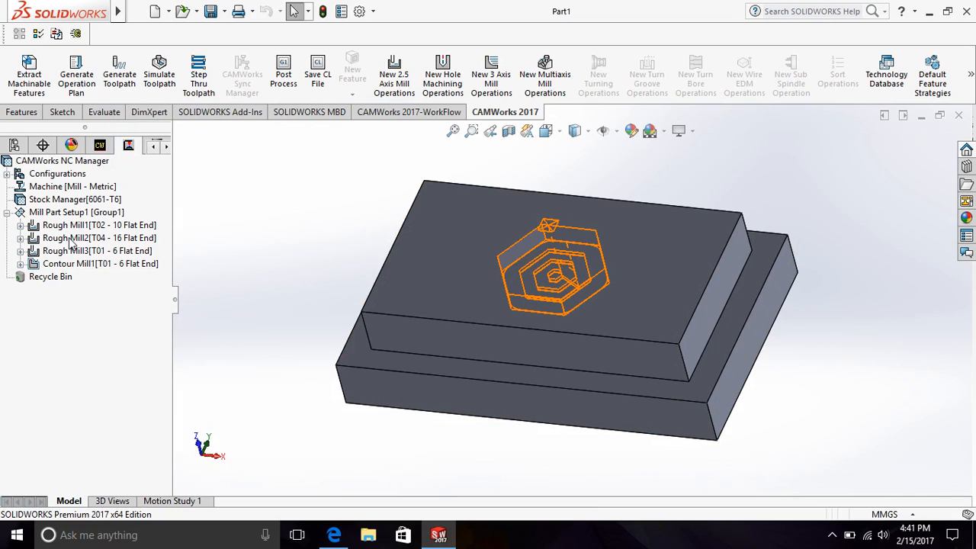
{"action": "mouse_move", "coordinate": [76, 259]}
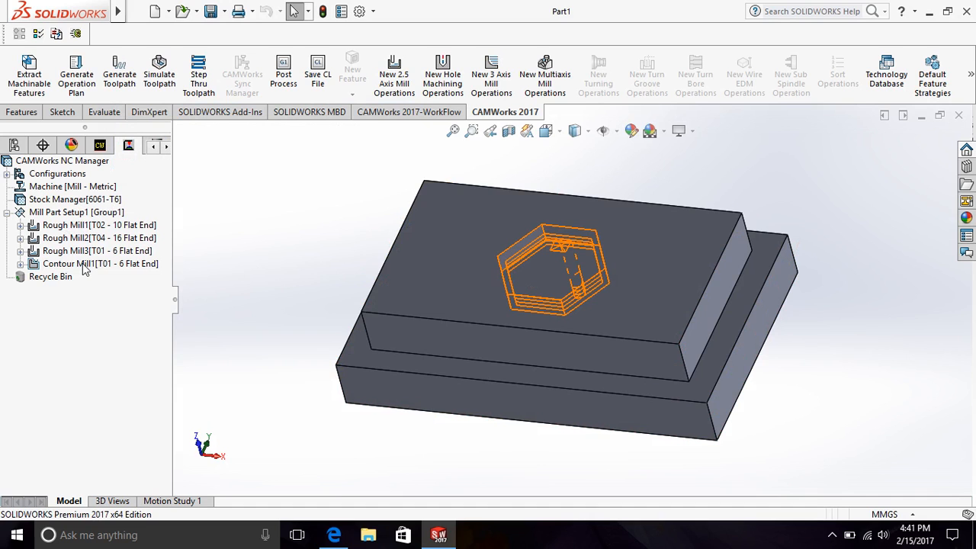
{"action": "mouse_move", "coordinate": [101, 236]}
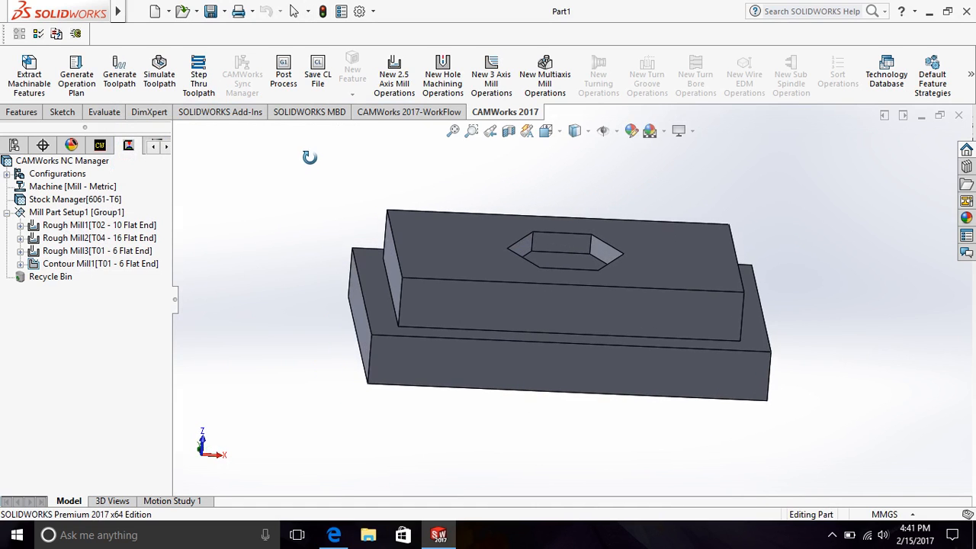
{"action": "mouse_move", "coordinate": [129, 226]}
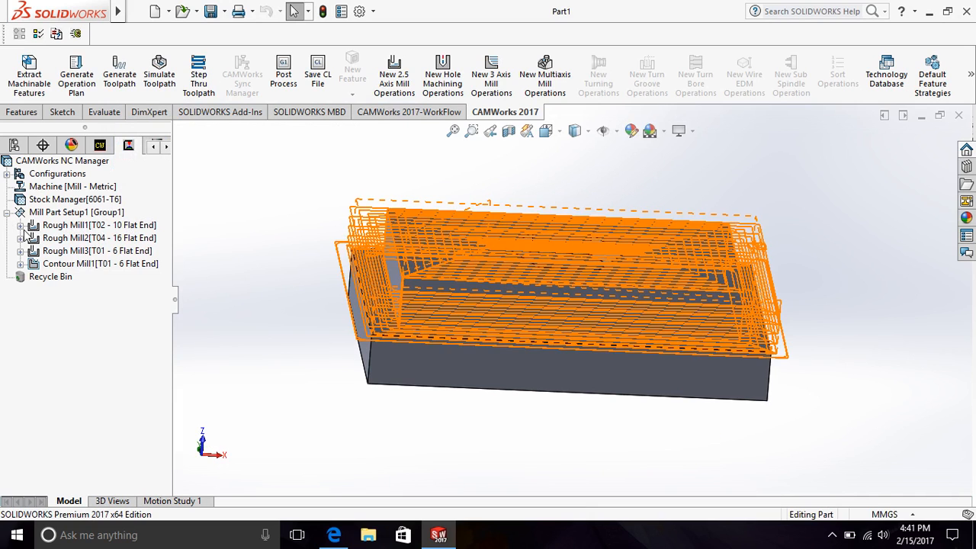
{"action": "left_click", "coordinate": [20, 225]}
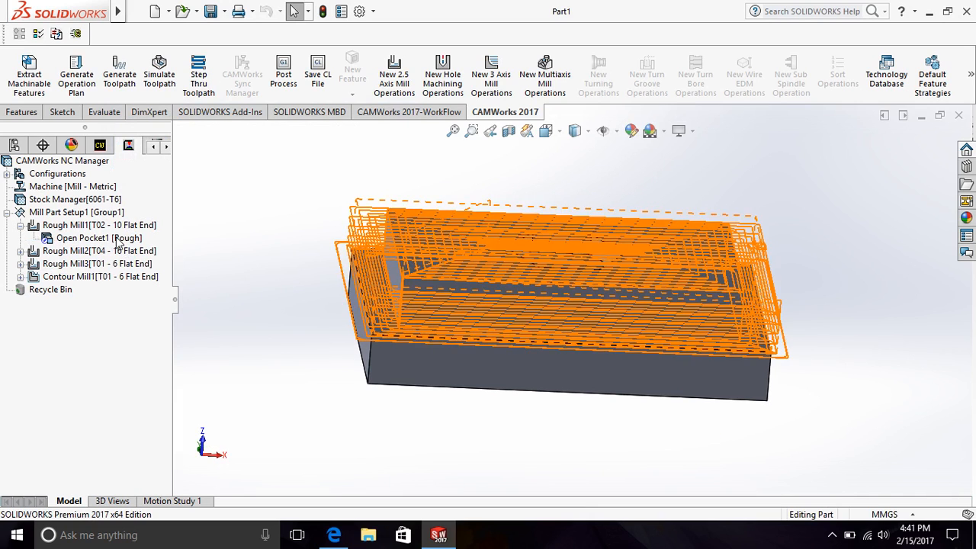
{"action": "left_click", "coordinate": [115, 239]}
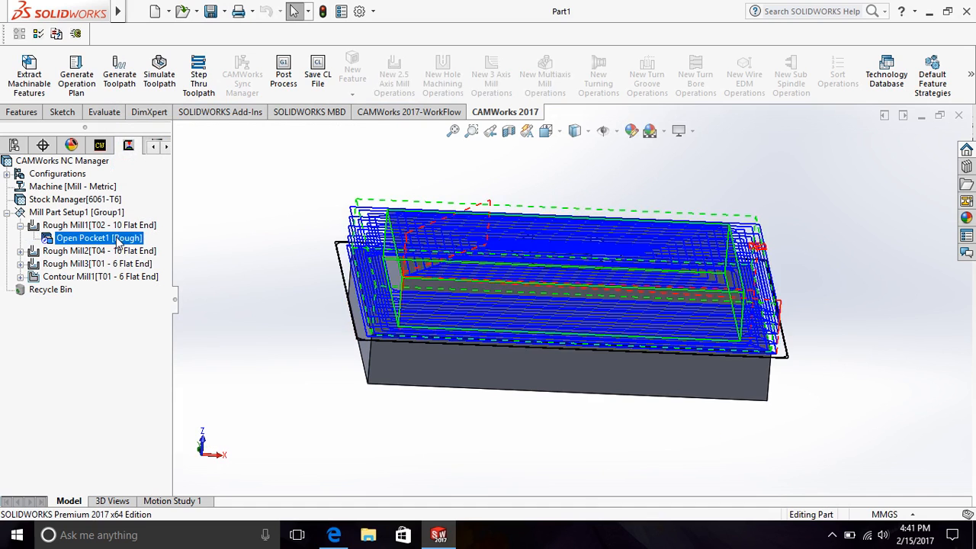
{"action": "left_click", "coordinate": [20, 251]}
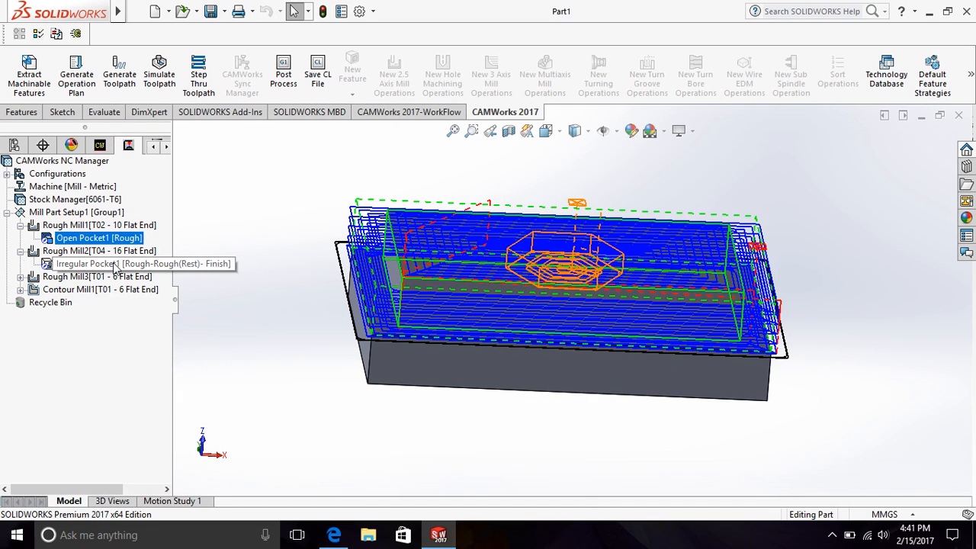
{"action": "left_click", "coordinate": [20, 277]}
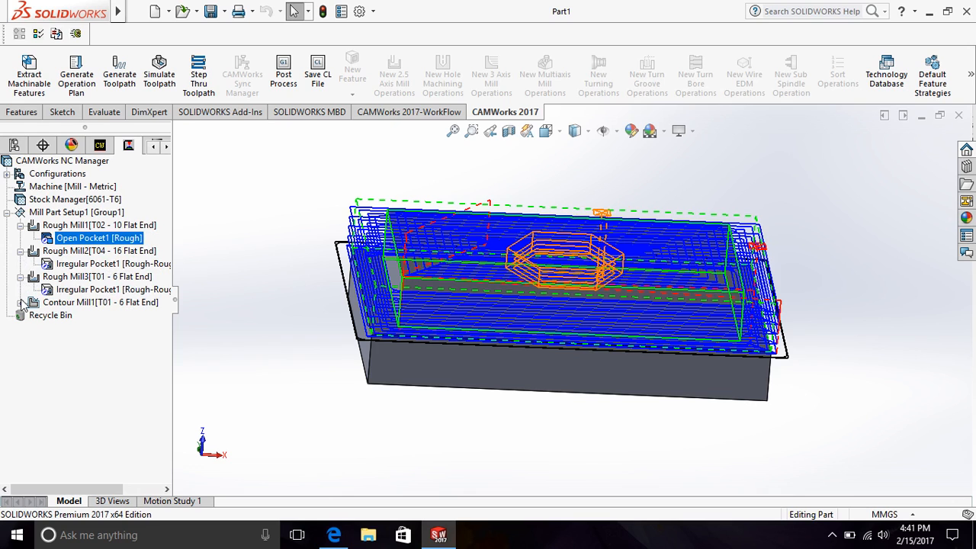
{"action": "left_click", "coordinate": [21, 302]}
{"action": "left_click", "coordinate": [128, 240]}
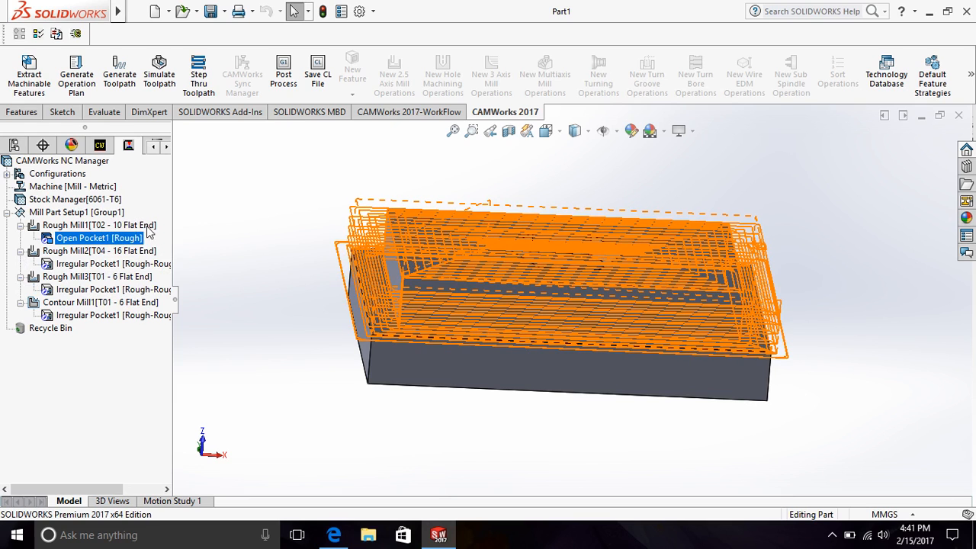
{"action": "left_click", "coordinate": [144, 238]}
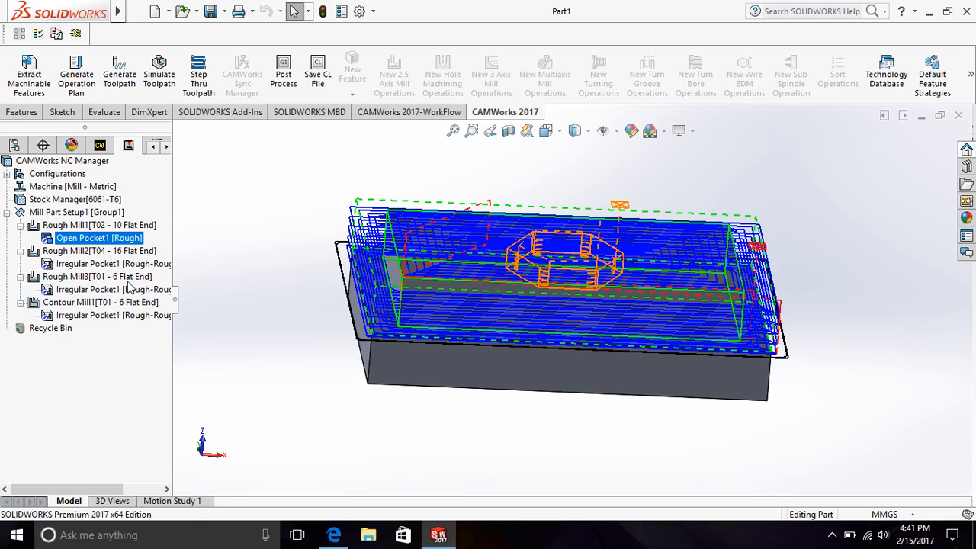
- Play Step Through Toolpath to the end to review the tool motion, and close it
{"action": "left_click", "coordinate": [208, 81]}
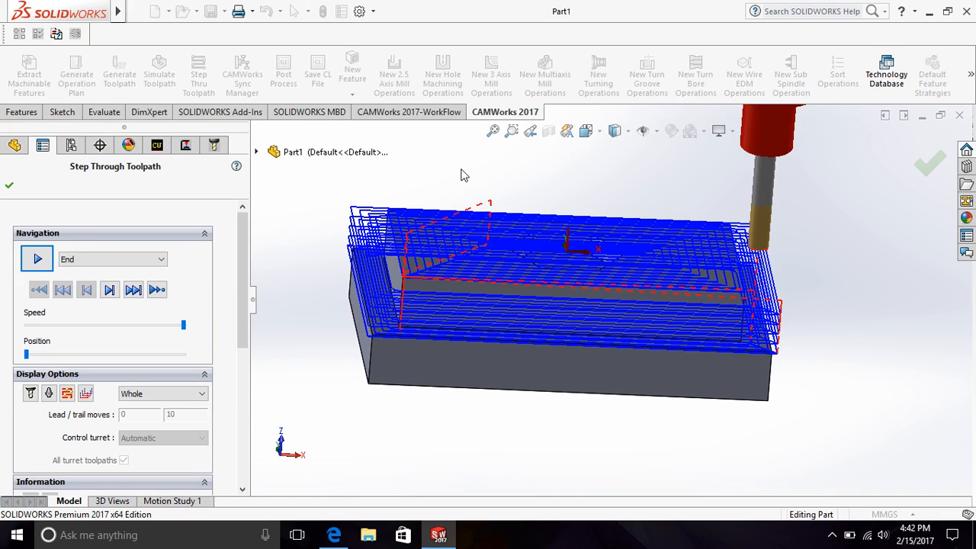
{"action": "left_click", "coordinate": [37, 260]}
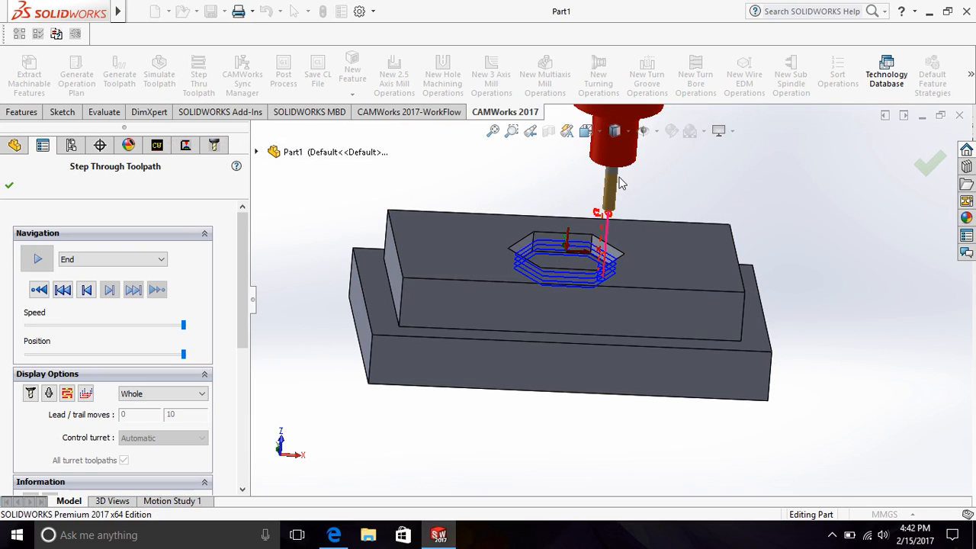
{"action": "left_click", "coordinate": [9, 186]}
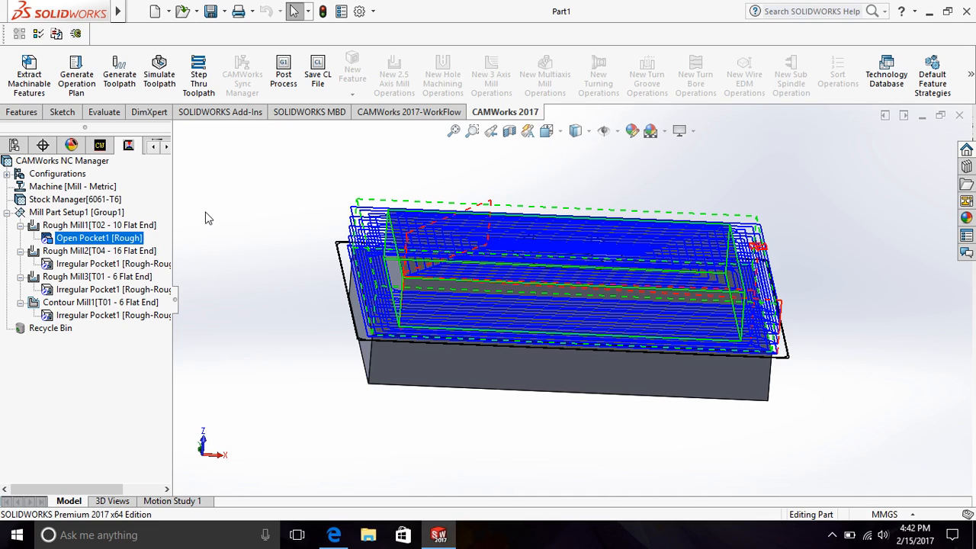
- Start post-processing with the output file named Part2 in Documents, as an M3Axis-Tutorial text file
{"action": "left_click", "coordinate": [283, 74]}
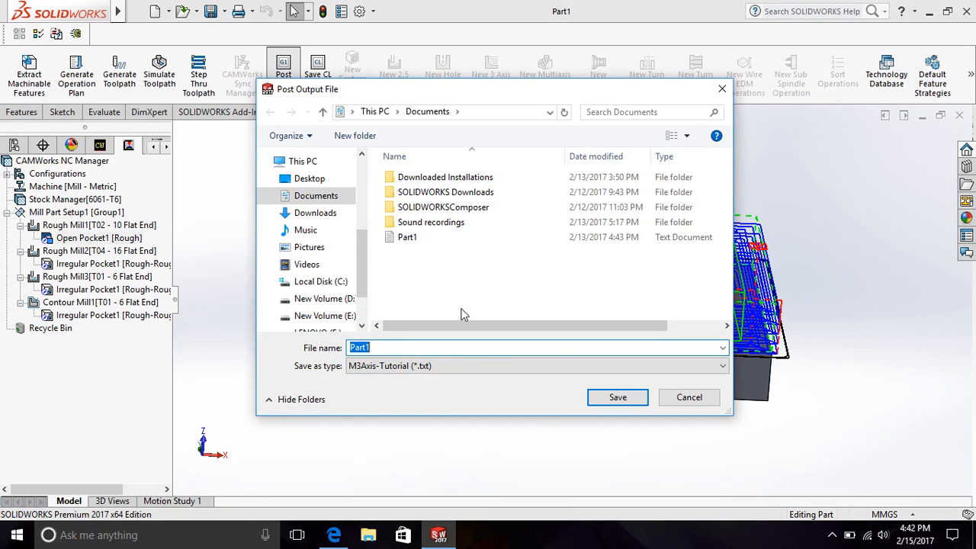
{"action": "left_click", "coordinate": [383, 347]}
{"action": "key", "text": "BackSpace"}
{"action": "type", "text": "2"}
{"action": "left_click", "coordinate": [611, 402]}
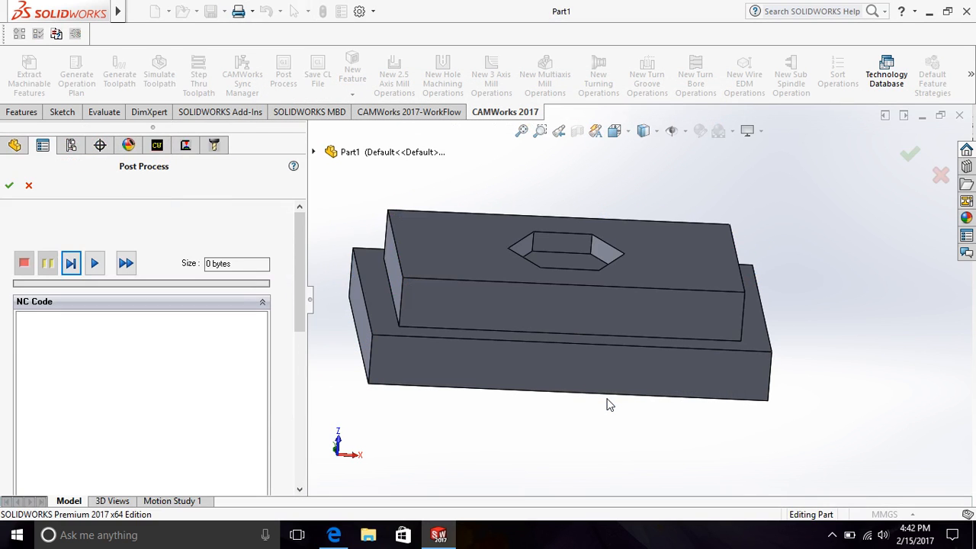
- Generate the complete NC code for the operations and accept the post-process output
{"action": "left_click", "coordinate": [96, 264]}
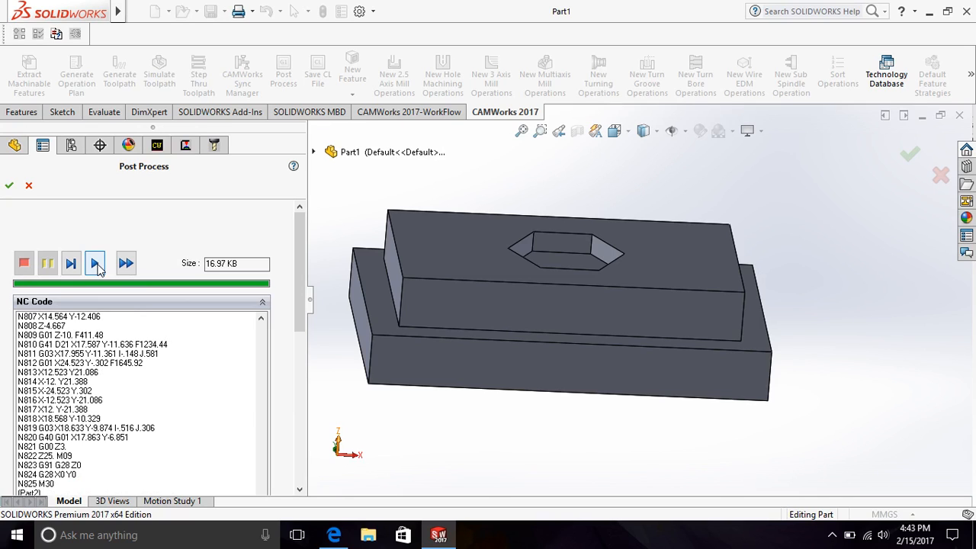
{"action": "left_click", "coordinate": [96, 264]}
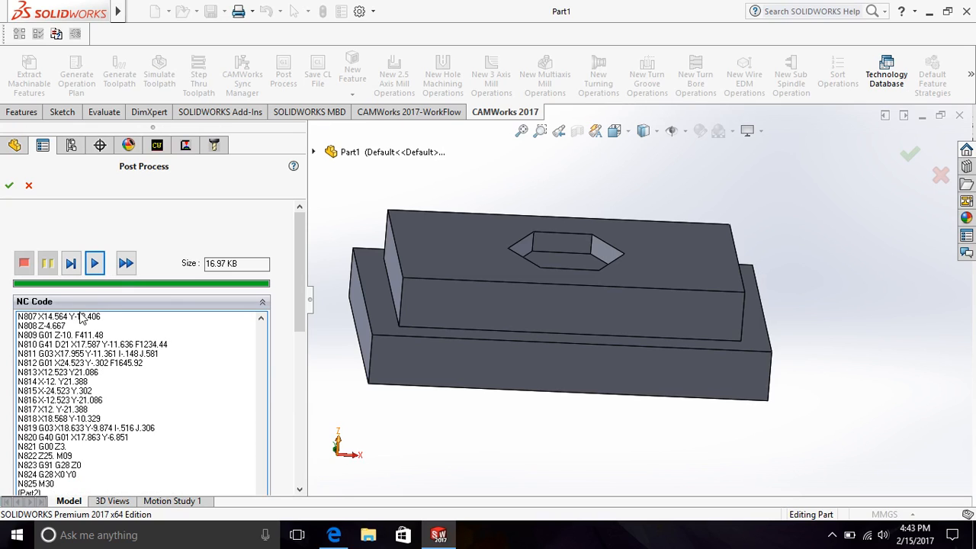
{"action": "left_click", "coordinate": [9, 186]}
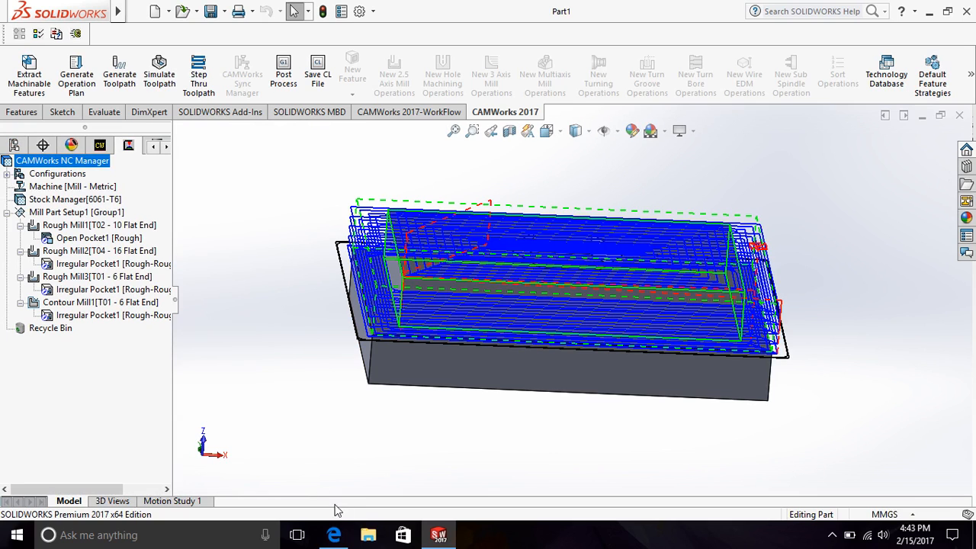
- Switch to File Explorer and open the generated Part2 text document from the Documents folder
{"action": "left_click", "coordinate": [368, 535]}
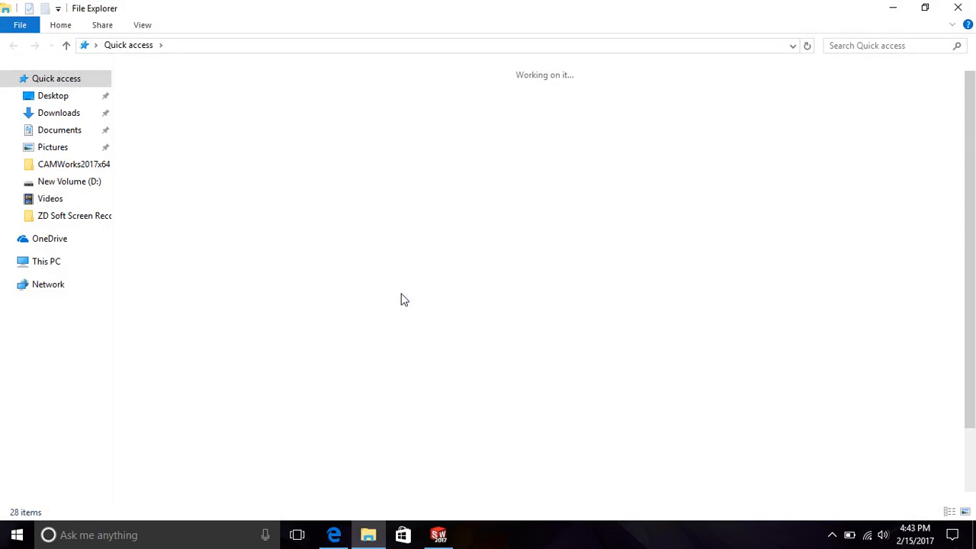
{"action": "left_click", "coordinate": [48, 113]}
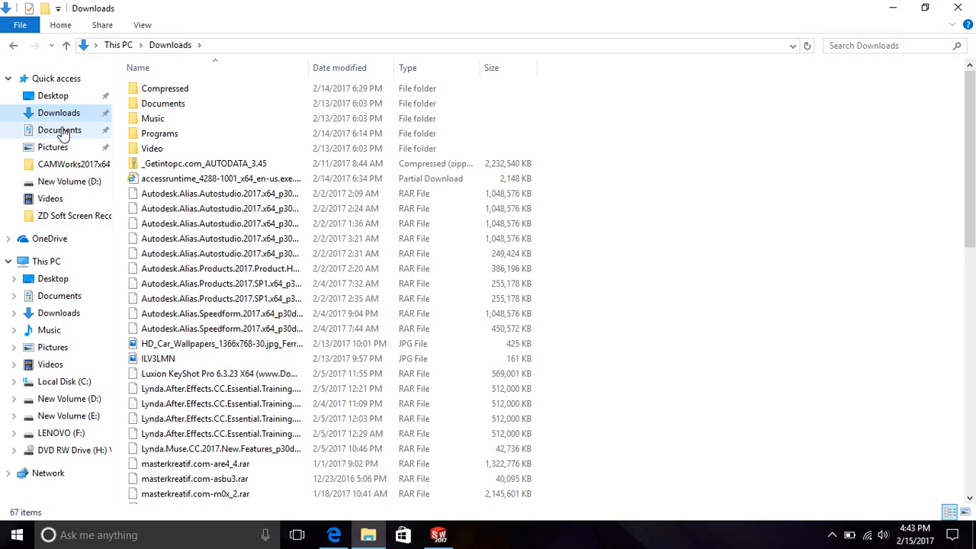
{"action": "left_click", "coordinate": [61, 130]}
{"action": "double_click", "coordinate": [151, 270]}
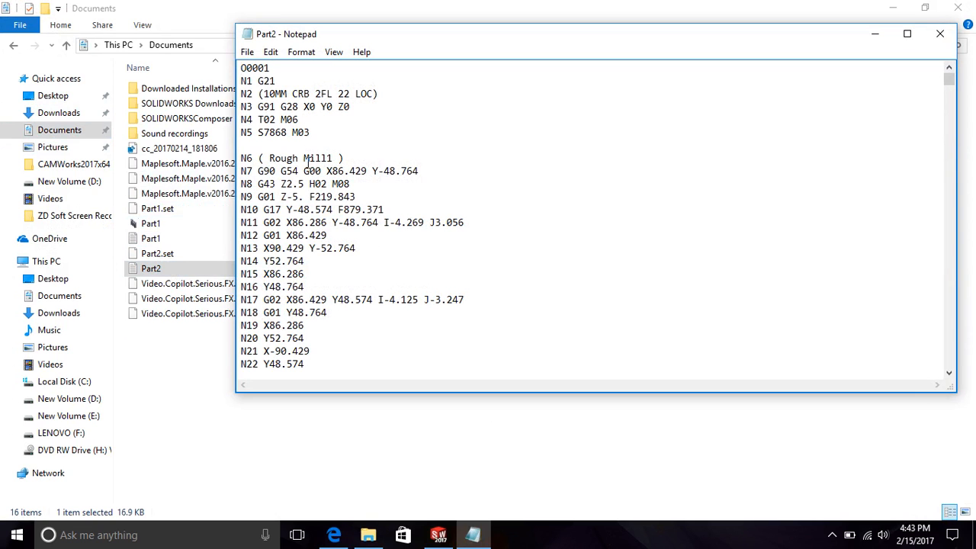
- Read through the Part2 NC code from Rough Mill1 to the start of Rough Mill2, close it and return to SOLIDWORKS
{"action": "scroll", "coordinate": [321, 174], "scroll_direction": "down", "scroll_amount": 20}
{"action": "scroll", "coordinate": [317, 220], "scroll_direction": "down", "scroll_amount": 20}
{"action": "scroll", "coordinate": [317, 221], "scroll_direction": "down", "scroll_amount": 20}
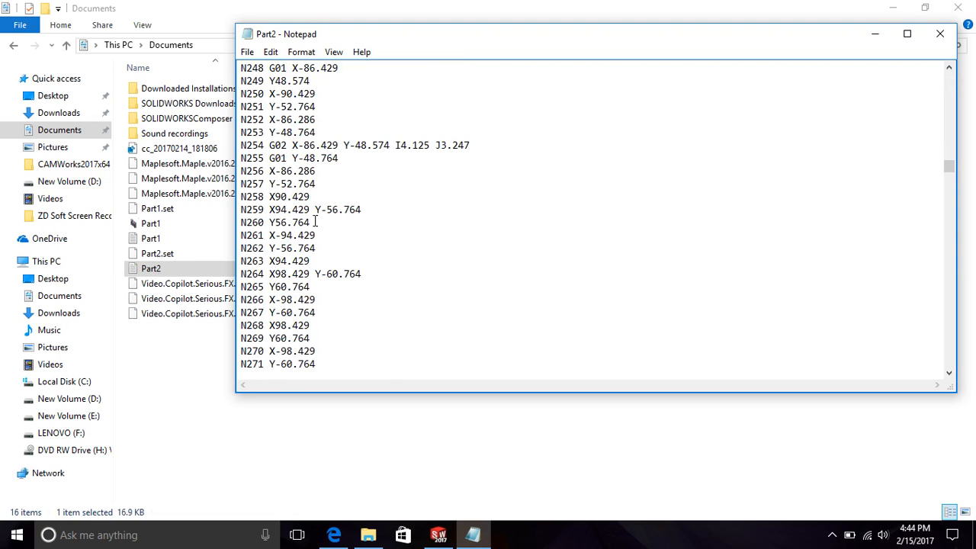
{"action": "scroll", "coordinate": [338, 184], "scroll_direction": "down", "scroll_amount": 13}
{"action": "scroll", "coordinate": [337, 184], "scroll_direction": "down", "scroll_amount": 16}
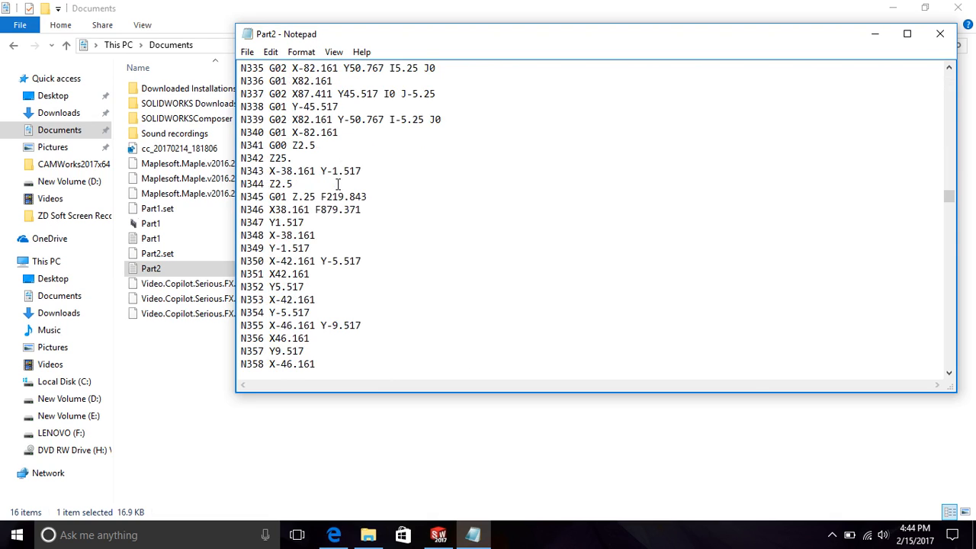
{"action": "scroll", "coordinate": [374, 214], "scroll_direction": "down", "scroll_amount": 20}
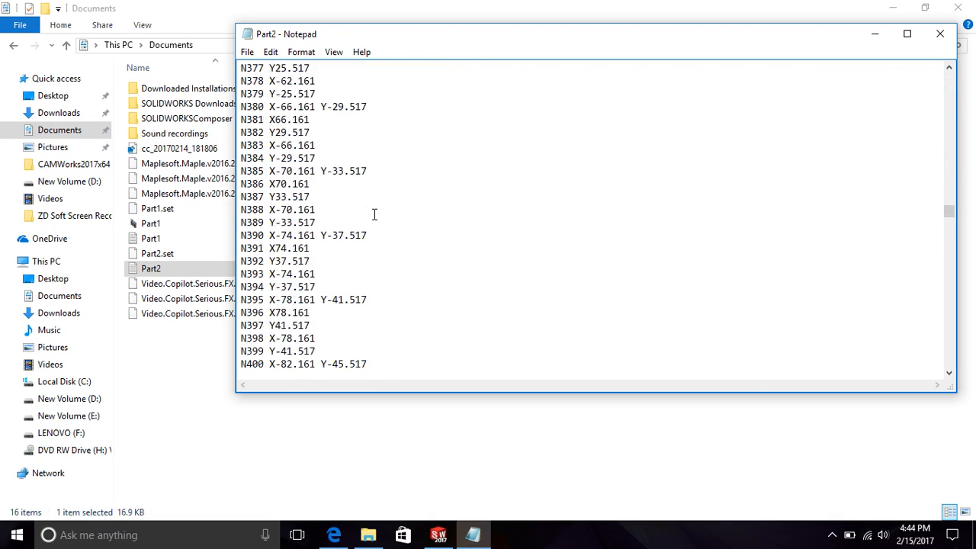
{"action": "scroll", "coordinate": [374, 214], "scroll_direction": "down", "scroll_amount": 20}
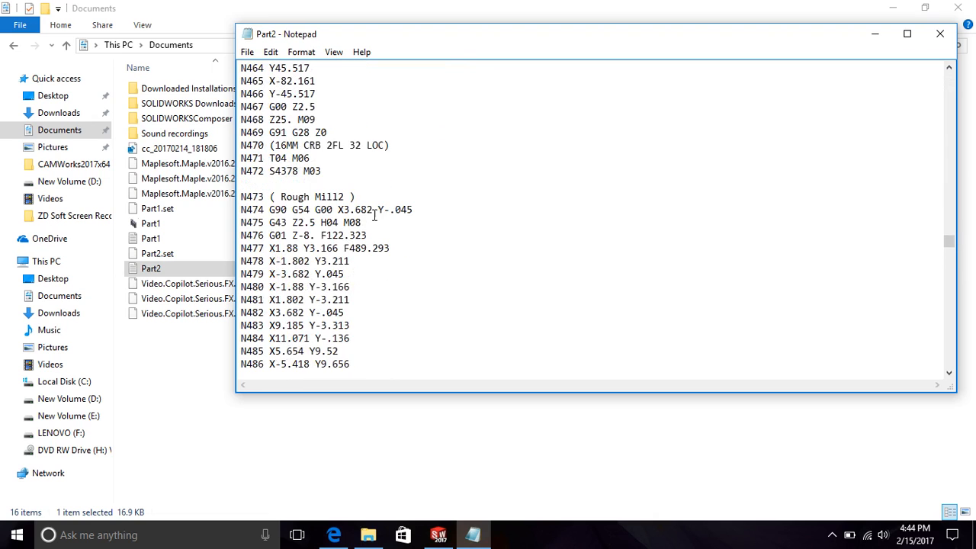
{"action": "scroll", "coordinate": [374, 214], "scroll_direction": "up", "scroll_amount": 8}
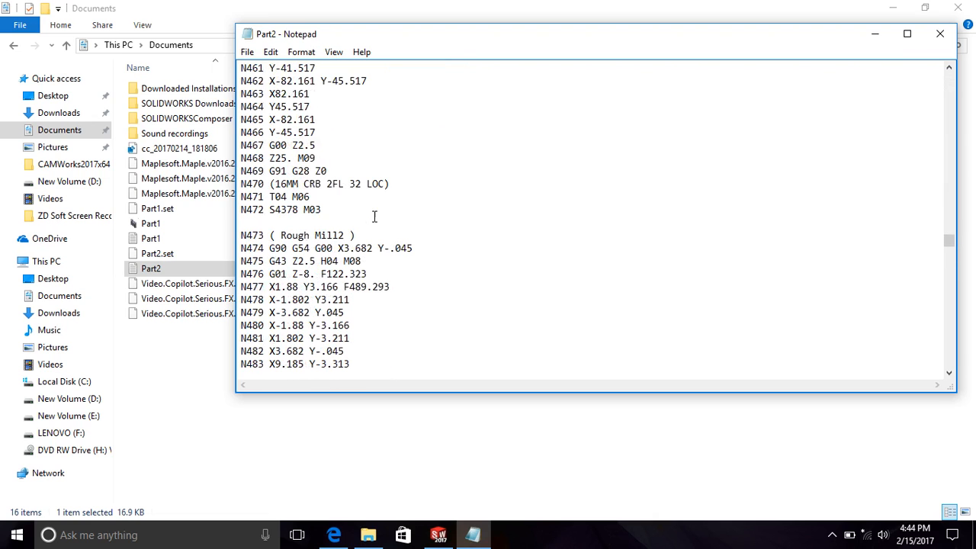
{"action": "left_click", "coordinate": [940, 34]}
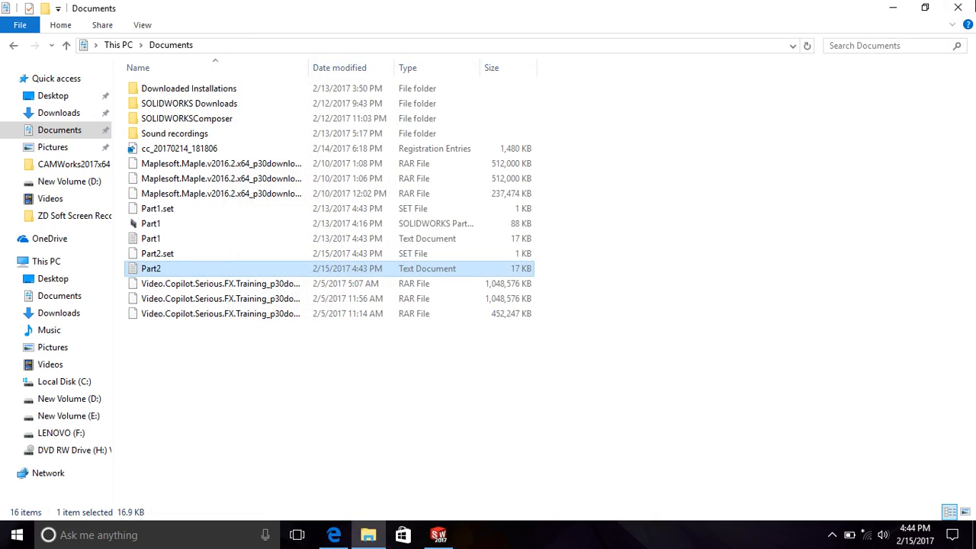
{"action": "left_click", "coordinate": [893, 7]}
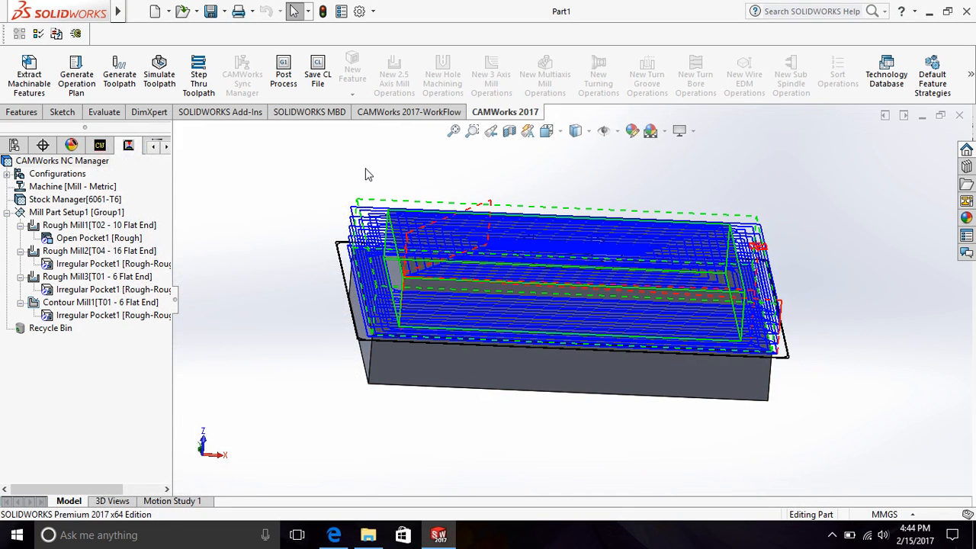
- Try to open the Technology Database from CAMWorks, choosing Ask me later for the Office updates
{"action": "left_click", "coordinate": [888, 87]}
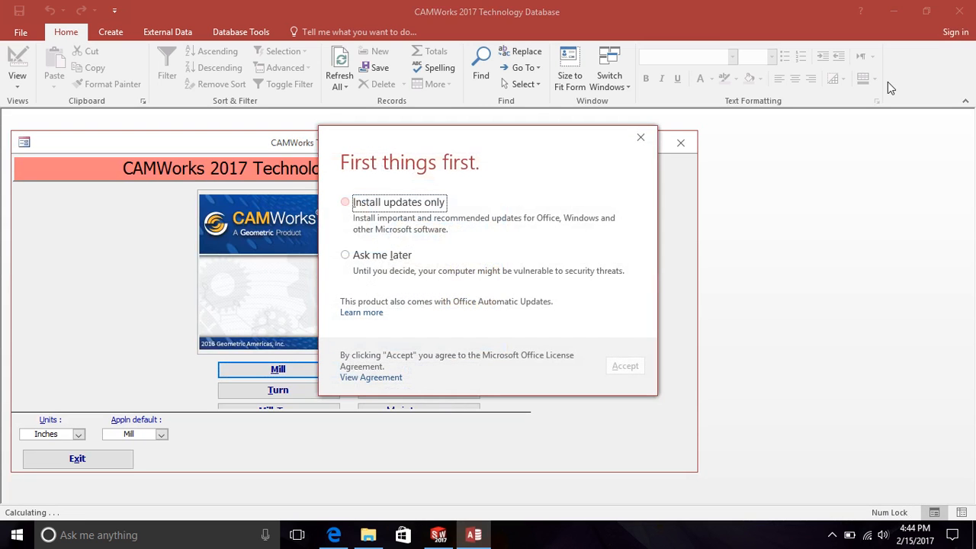
{"action": "left_click", "coordinate": [345, 255]}
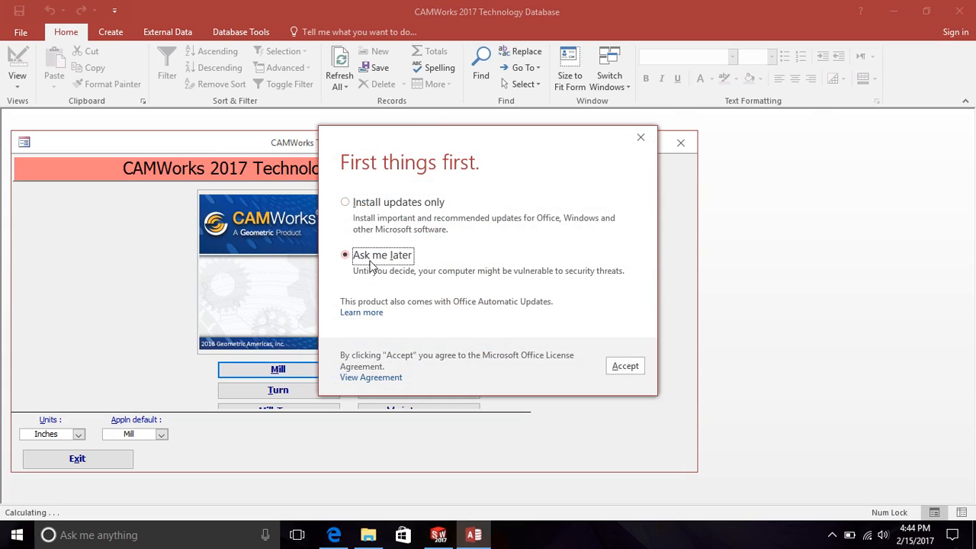
{"action": "left_click", "coordinate": [620, 368]}
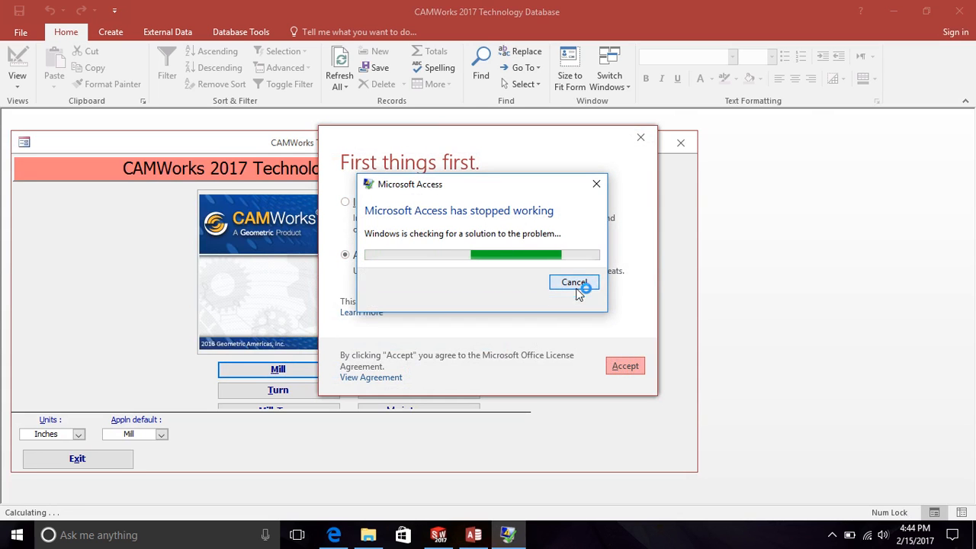
{"action": "left_click", "coordinate": [578, 283]}
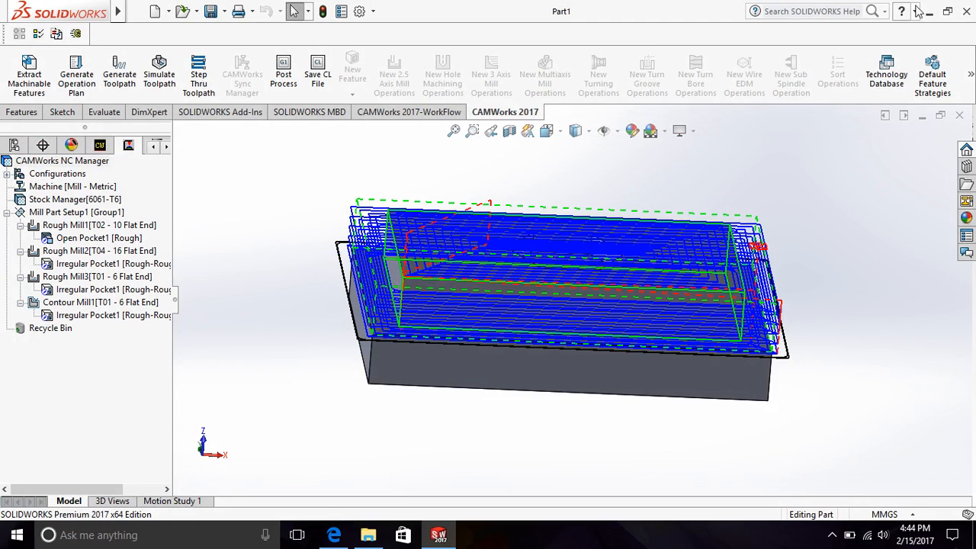
- Open the CAMWorks 2017 Technology Database from its TechDB desktop shortcut and dismiss the text-field size message
{"action": "left_click", "coordinate": [929, 9]}
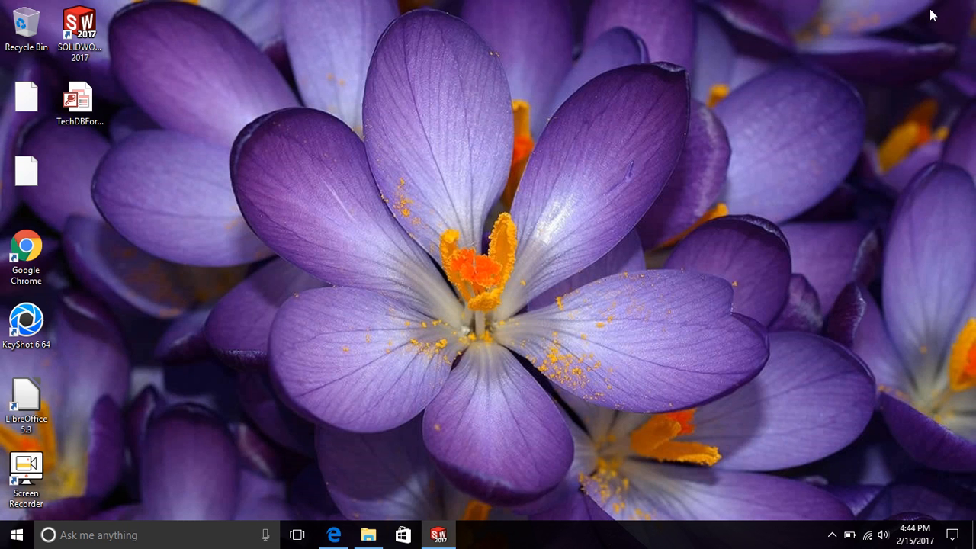
{"action": "double_click", "coordinate": [84, 107]}
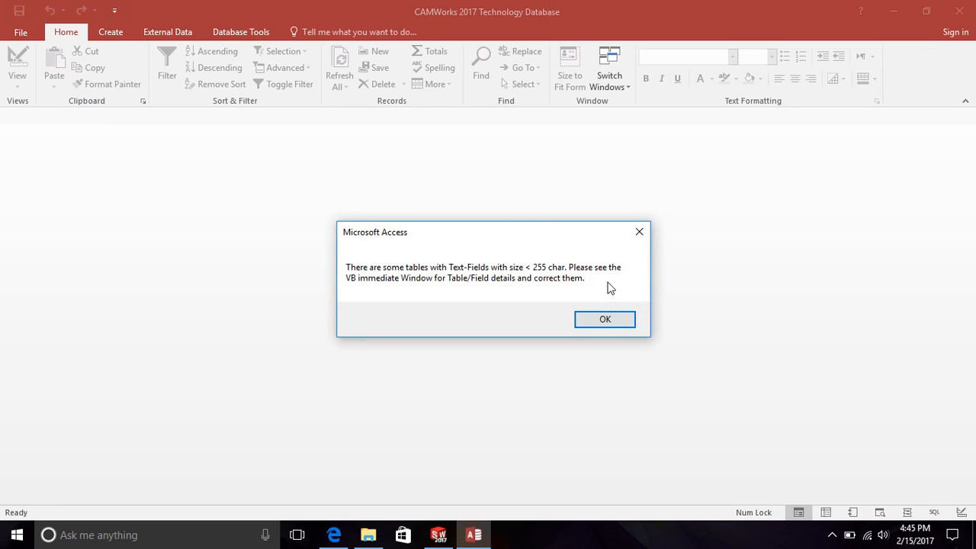
{"action": "left_click", "coordinate": [609, 318]}
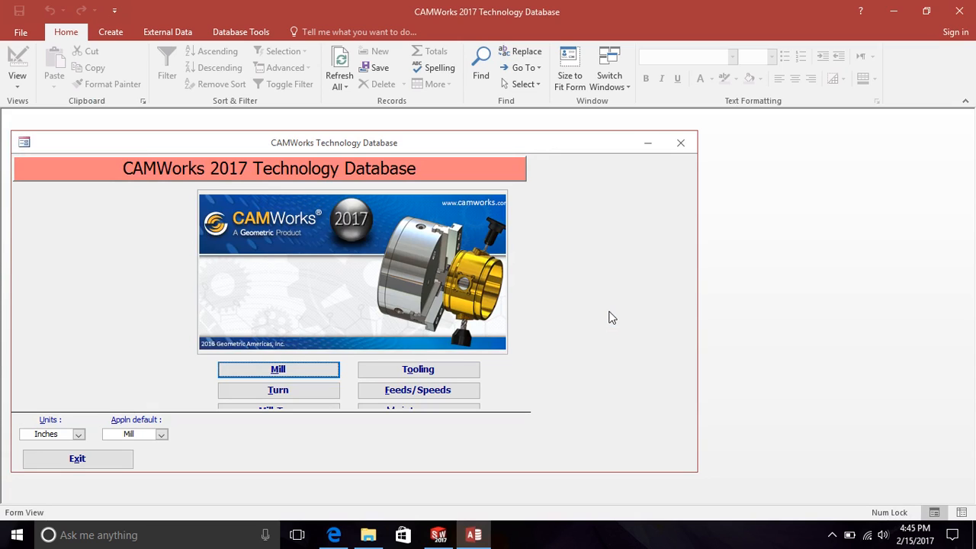
- Open the center drill table under the point-to-point tooling and inspect the #4 60DEG center drill record
{"action": "left_click", "coordinate": [417, 371]}
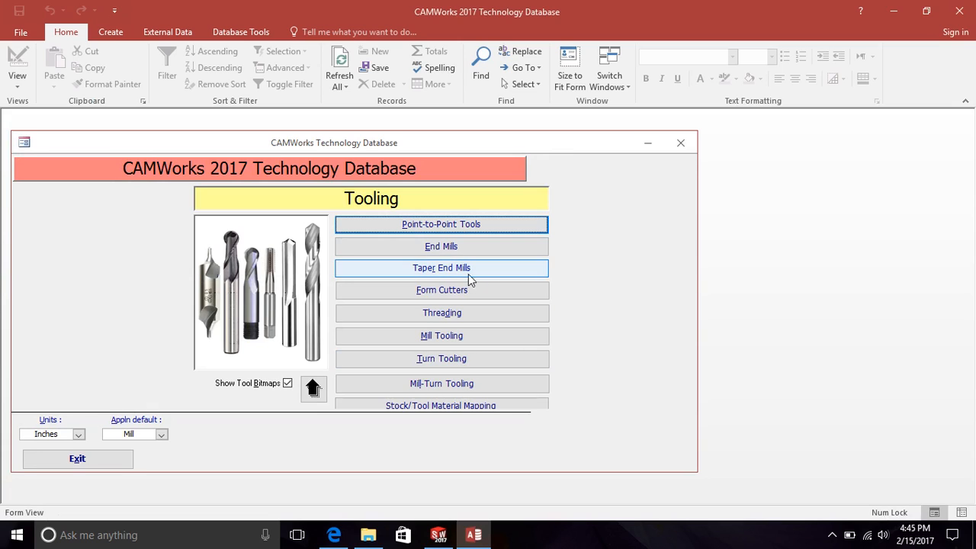
{"action": "left_click", "coordinate": [450, 234]}
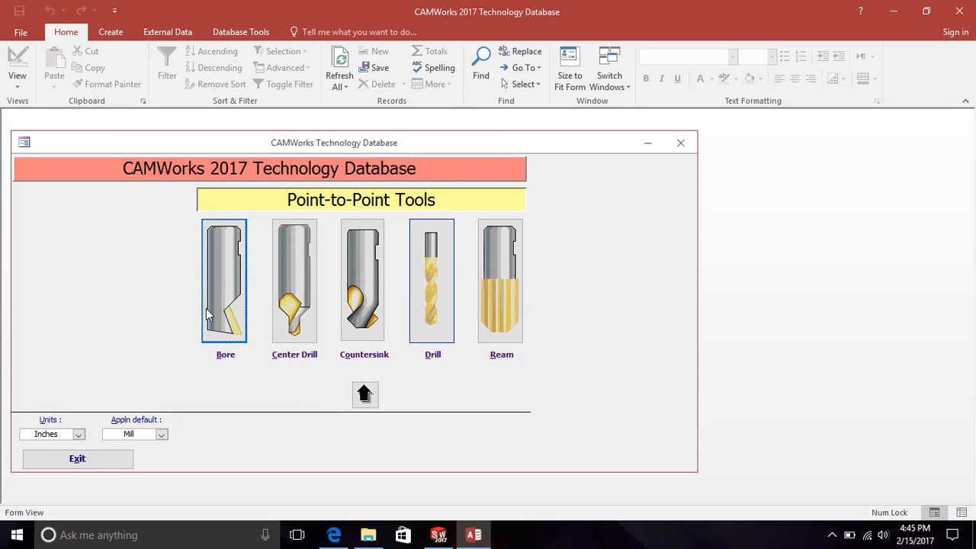
{"action": "left_click", "coordinate": [287, 290]}
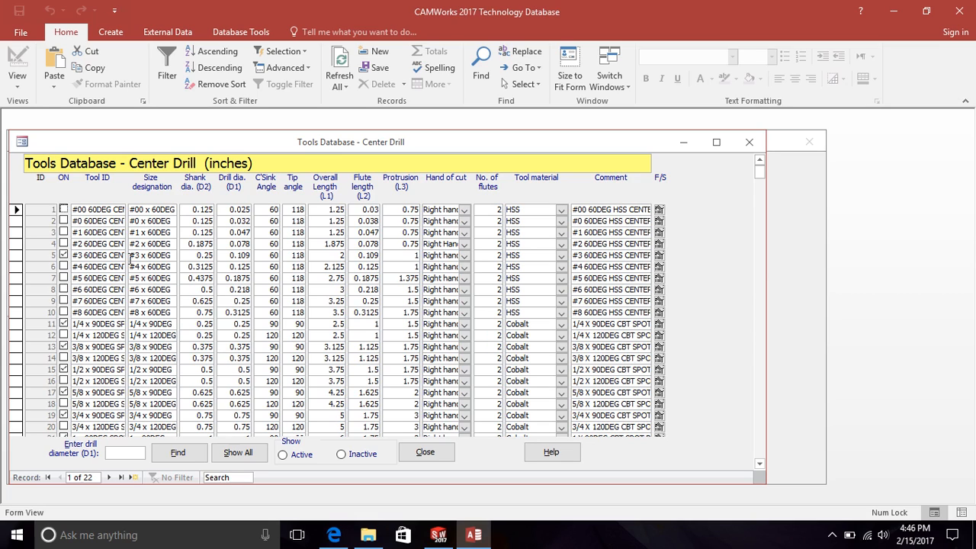
{"action": "left_click", "coordinate": [92, 267]}
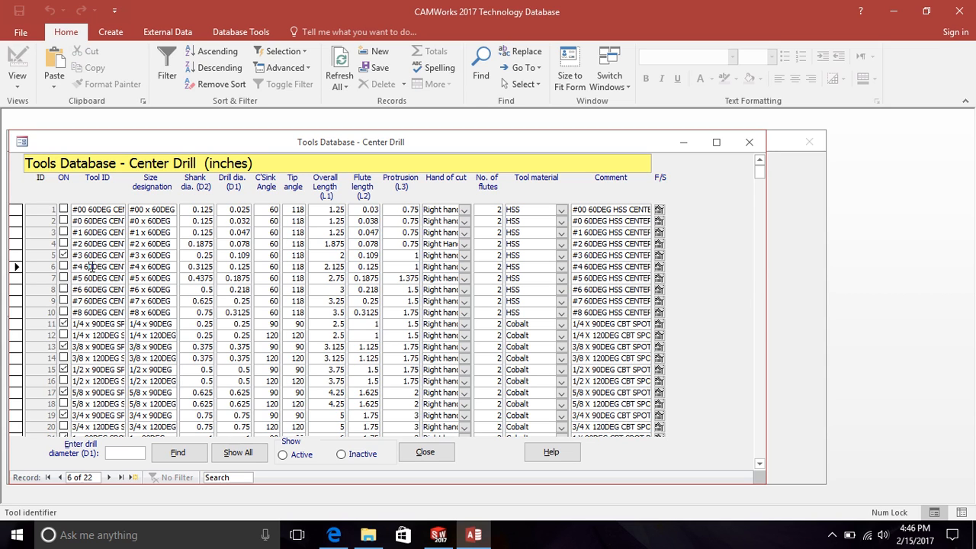
- Switch to SOLIDWORKS to view the CAMWorks 2017-WorkFlow commands, and return to the Technology Database
{"action": "left_click", "coordinate": [438, 535]}
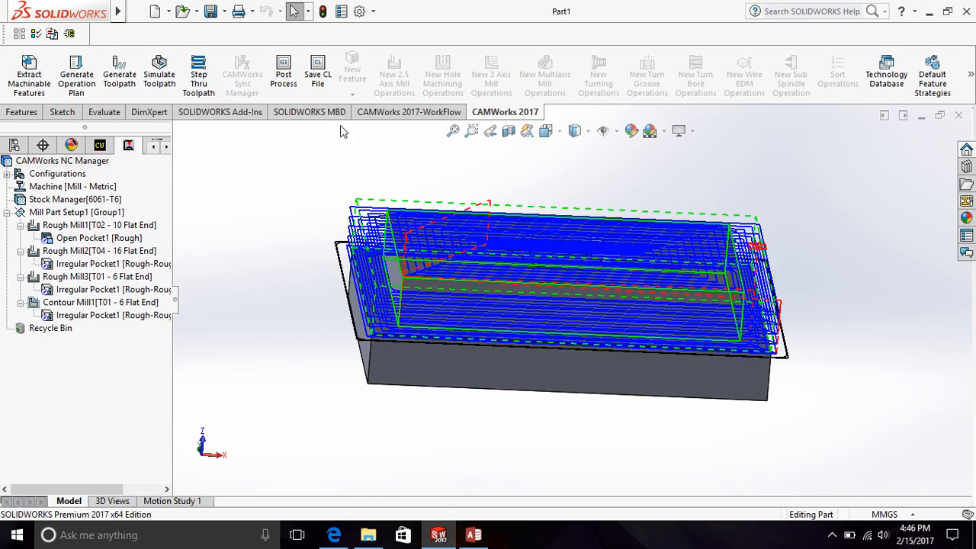
{"action": "left_click", "coordinate": [392, 113]}
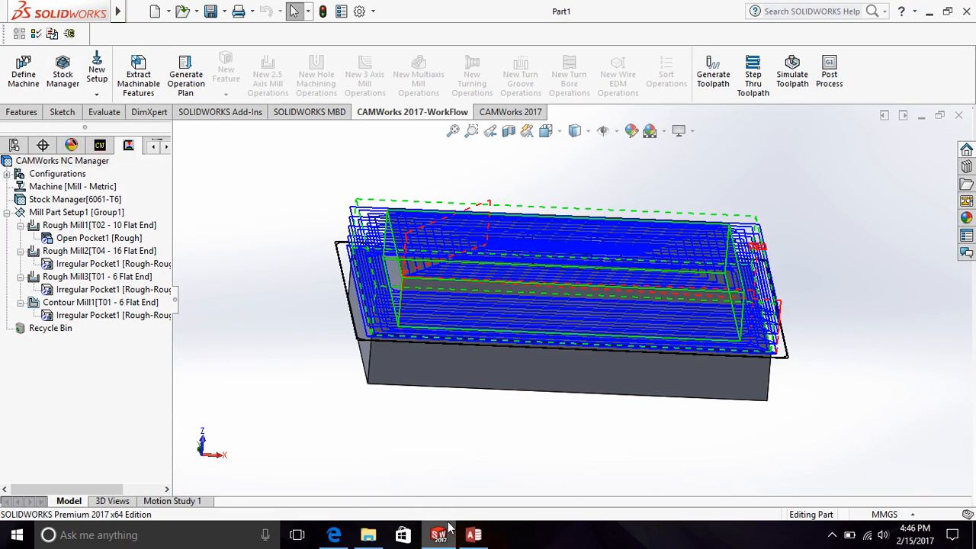
{"action": "left_click", "coordinate": [474, 535]}
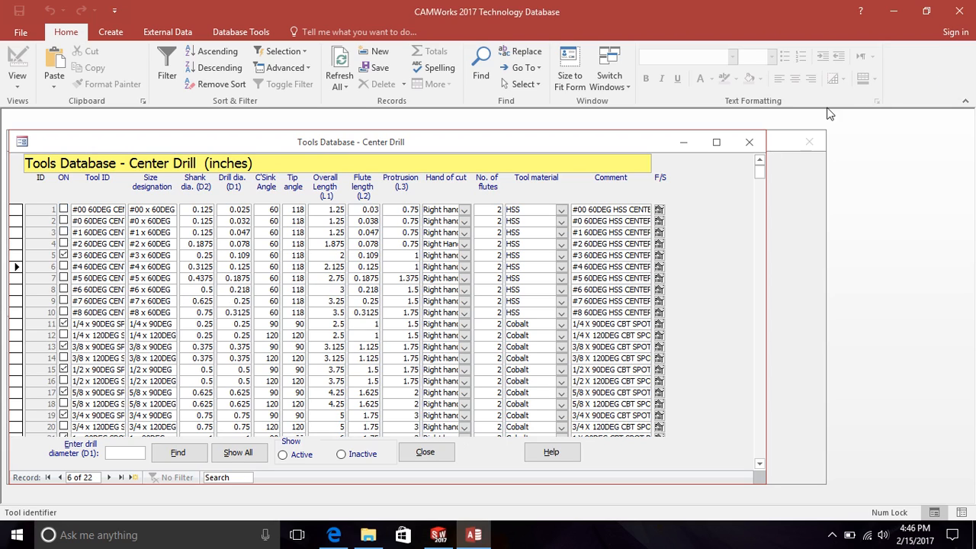
- Close the center drill table and the database form, and exit Microsoft Access
{"action": "left_click", "coordinate": [749, 141]}
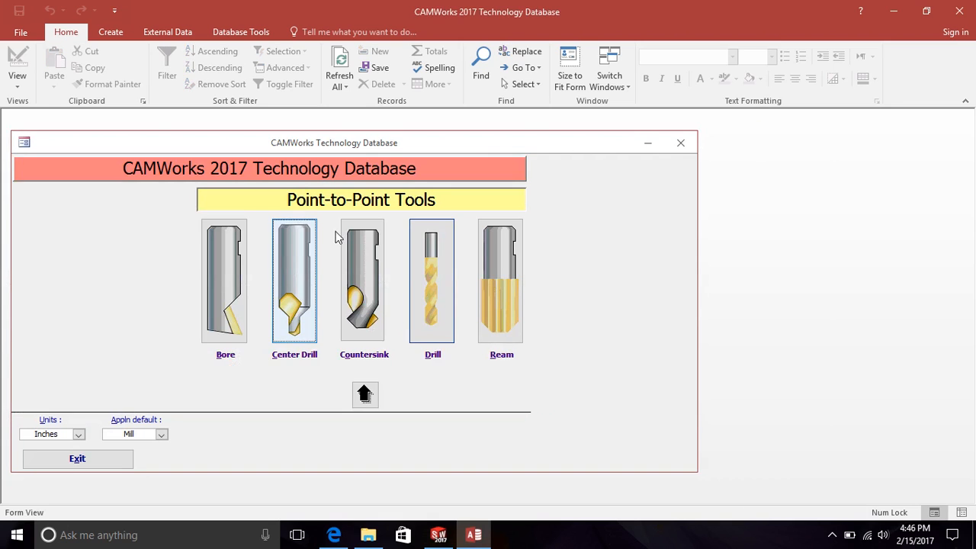
{"action": "left_click", "coordinate": [683, 142]}
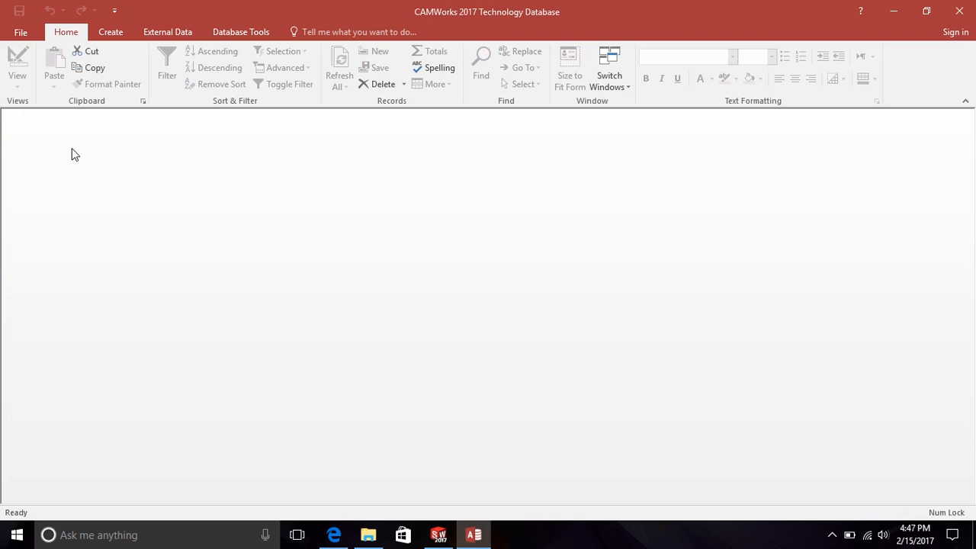
{"action": "left_click", "coordinate": [959, 11]}
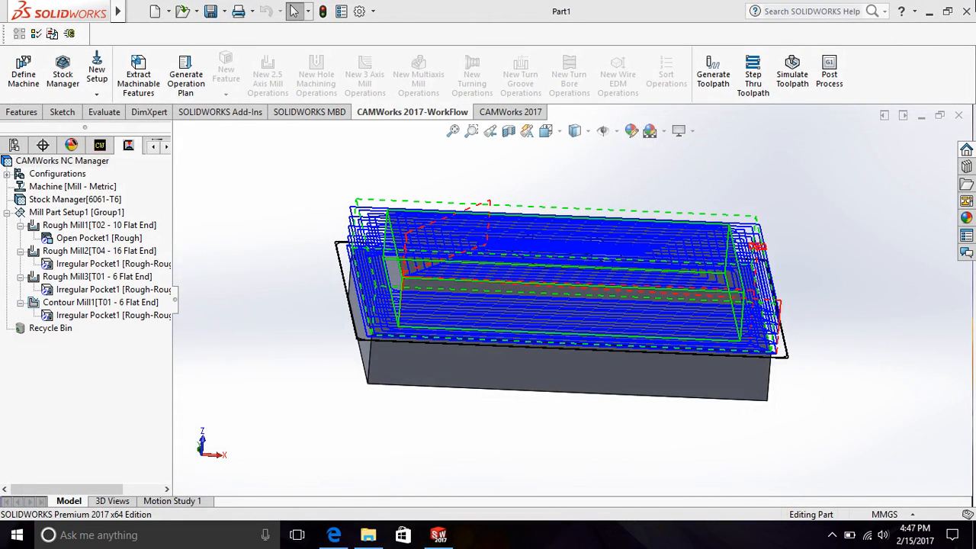
- Minimize SOLIDWORKS and reopen the Technology Database from the desktop, accepting its startup message
{"action": "left_click", "coordinate": [928, 12]}
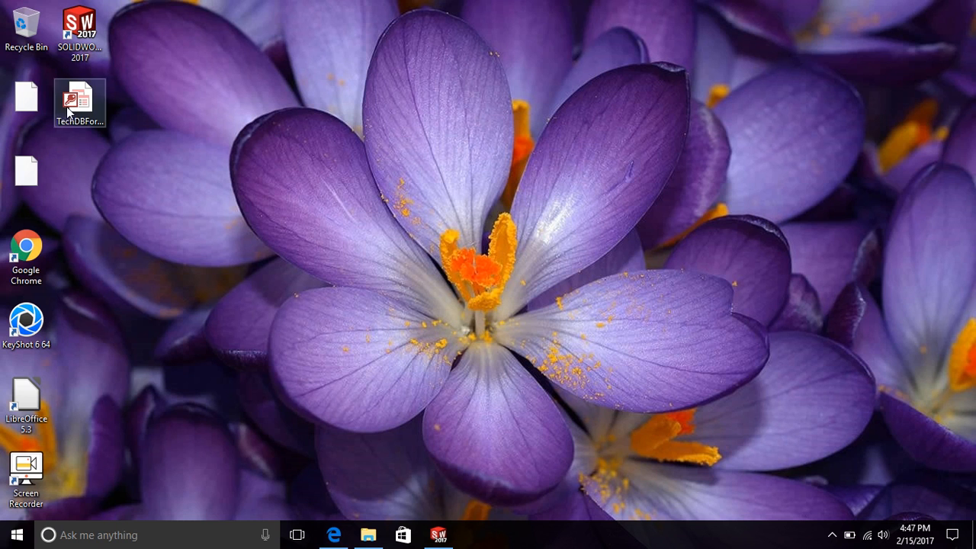
{"action": "double_click", "coordinate": [61, 115]}
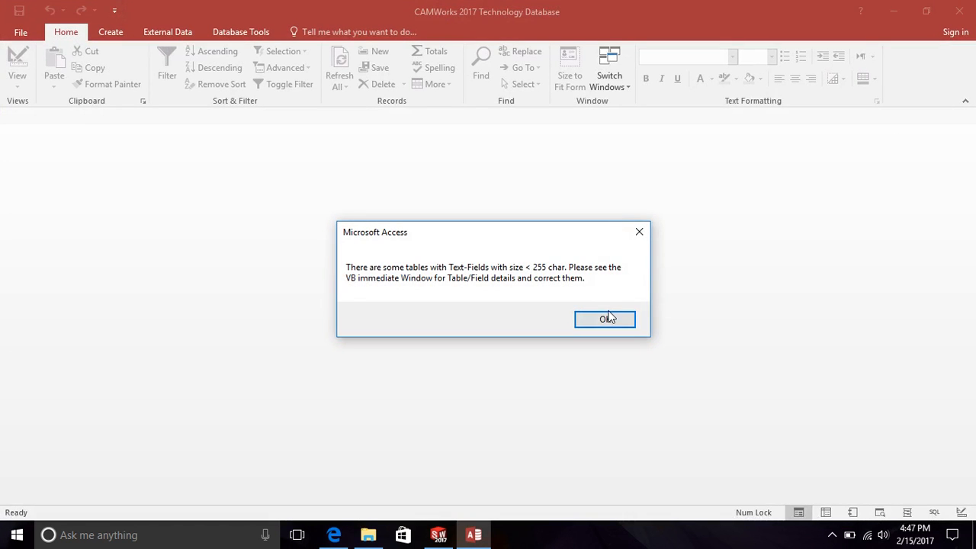
{"action": "left_click", "coordinate": [604, 318]}
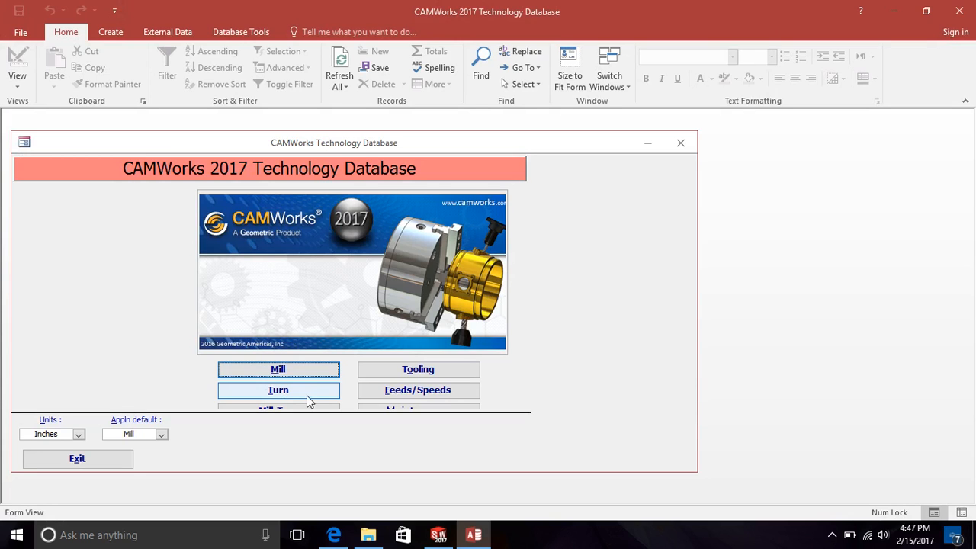
- Open the mill machine parameters for Mill - Inch and examine the general settings and specifications, including feedrates, table travel and CNC compensation
{"action": "left_click", "coordinate": [298, 371]}
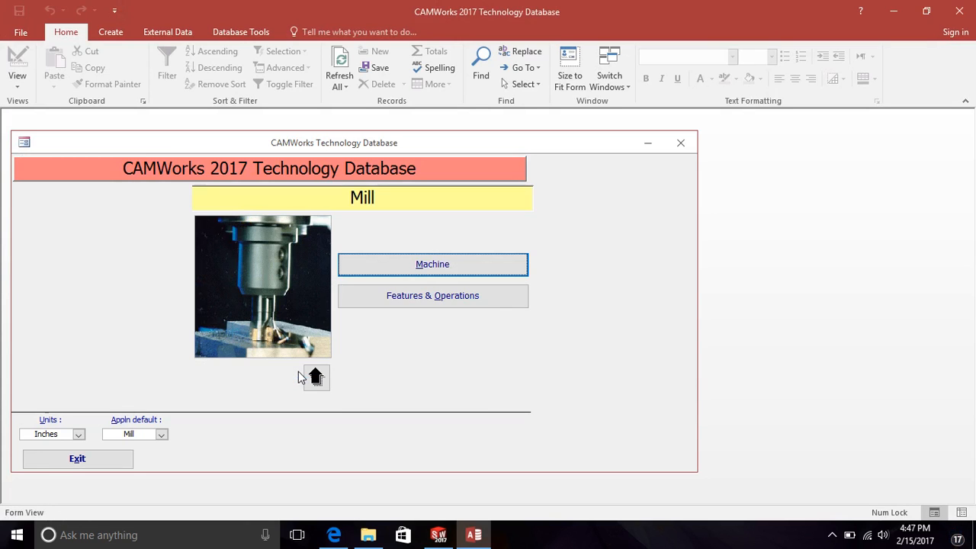
{"action": "left_click", "coordinate": [437, 263]}
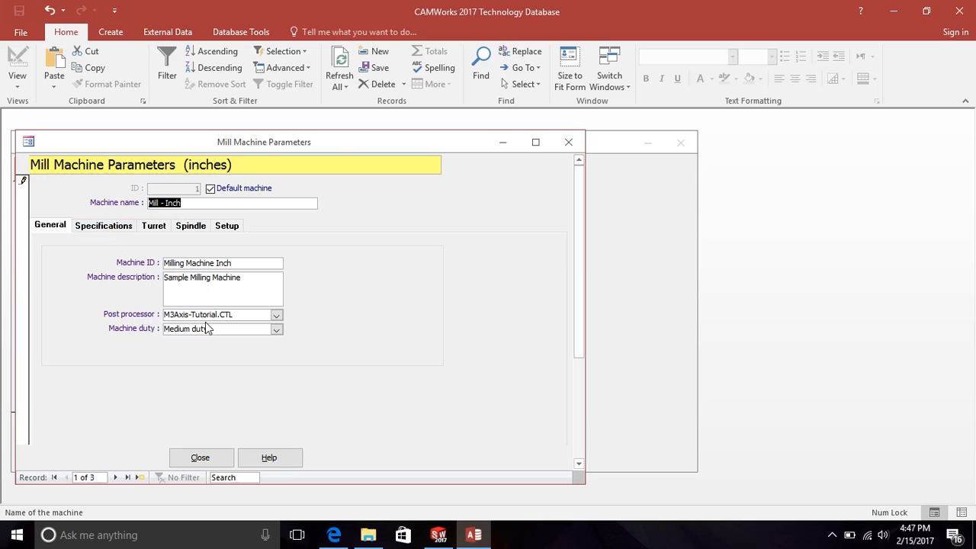
{"action": "left_click", "coordinate": [121, 231]}
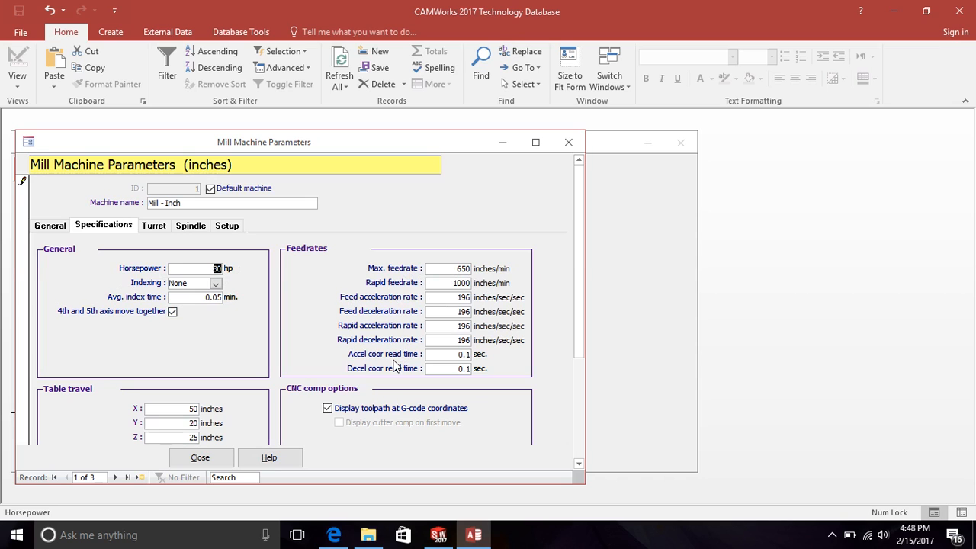
{"action": "scroll", "coordinate": [394, 365], "scroll_direction": "down", "scroll_amount": 3}
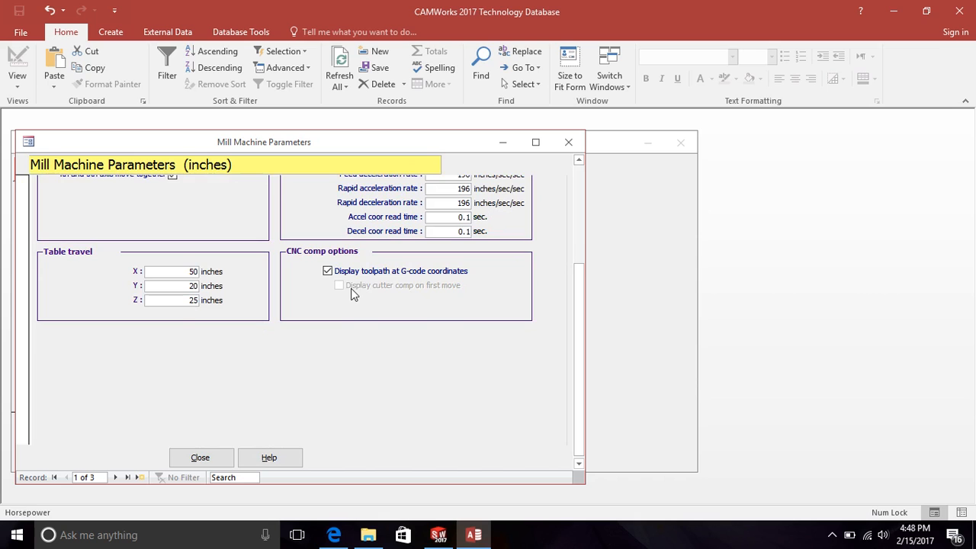
{"action": "scroll", "coordinate": [351, 287], "scroll_direction": "up", "scroll_amount": 3}
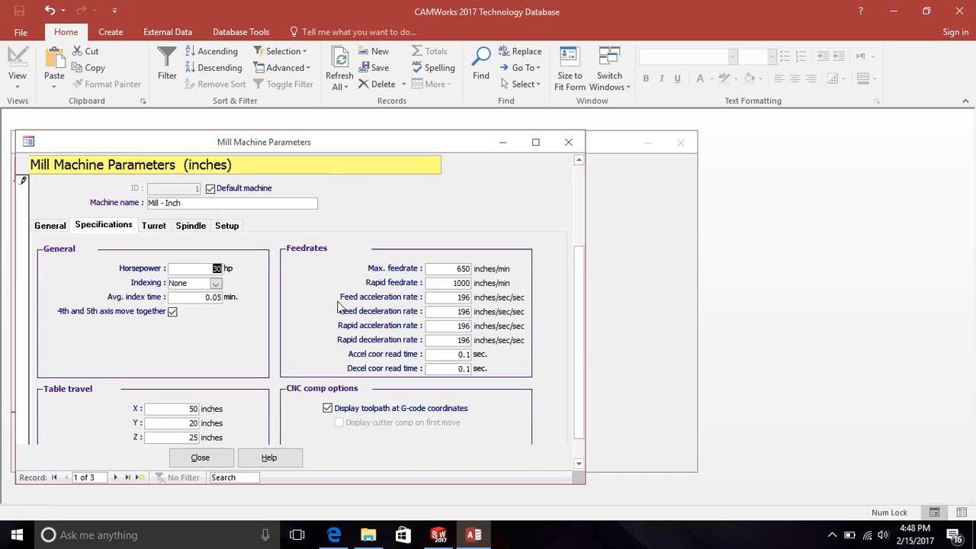
- Examine the turret and general settings of the Mill - Inch machine, and close its parameters form
{"action": "left_click", "coordinate": [154, 225]}
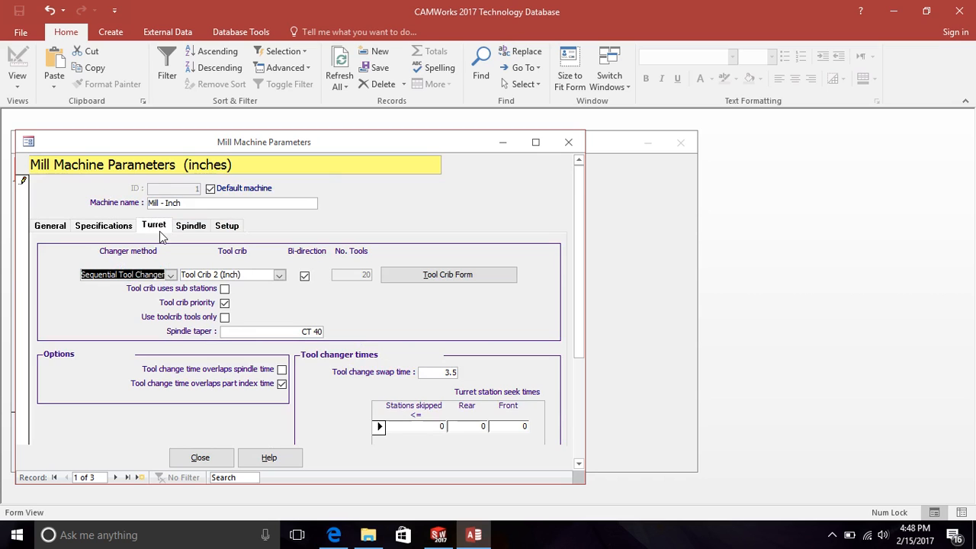
{"action": "left_click", "coordinate": [63, 226]}
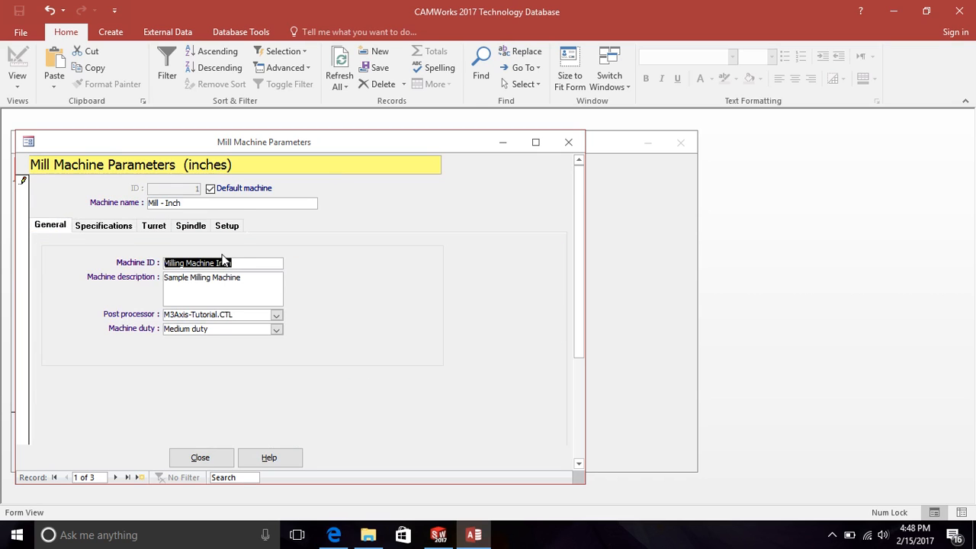
{"action": "left_click", "coordinate": [201, 457]}
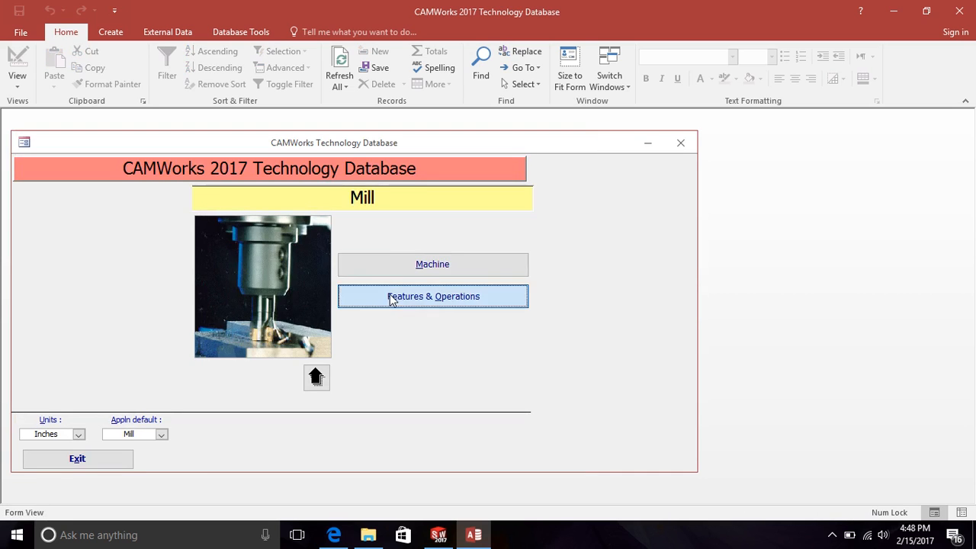
- Open the mill Feature & Operations form and look through the feature conditions for the Hole type
{"action": "left_click", "coordinate": [391, 300]}
{"action": "left_click", "coordinate": [429, 226]}
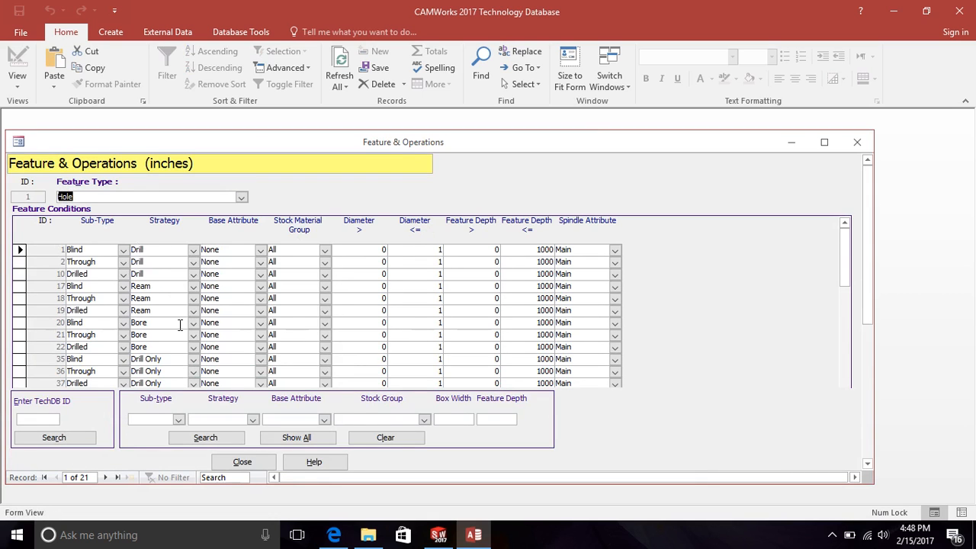
{"action": "scroll", "coordinate": [181, 324], "scroll_direction": "down", "scroll_amount": 4}
{"action": "scroll", "coordinate": [185, 329], "scroll_direction": "down", "scroll_amount": 10}
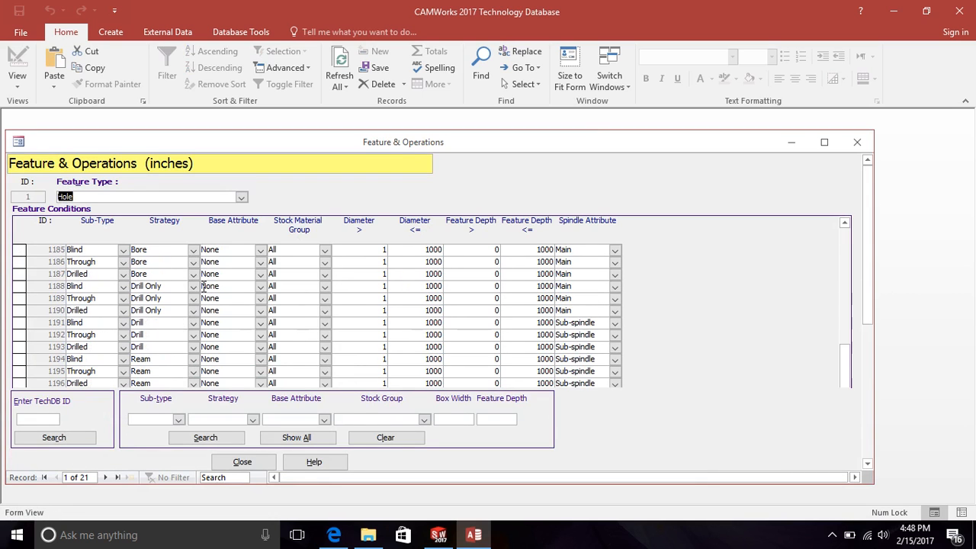
- Switch the feature type to Rectangular Slot, examine its through and blind machining conditions, and close the form
{"action": "left_click", "coordinate": [241, 197]}
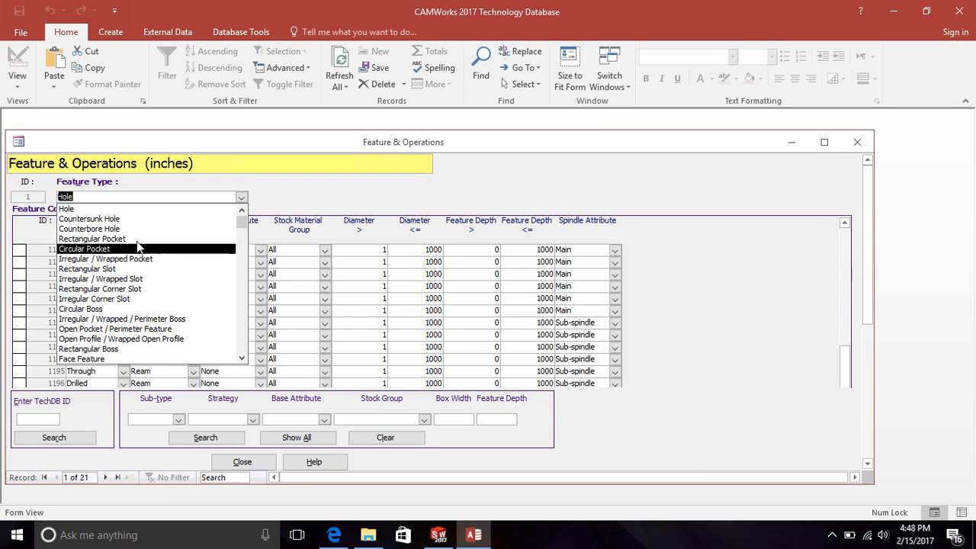
{"action": "left_click", "coordinate": [99, 268]}
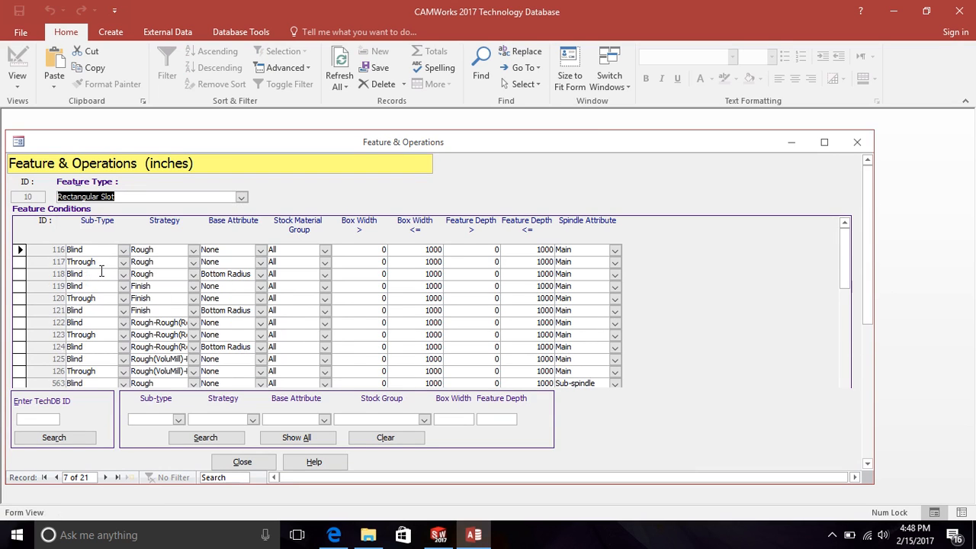
{"action": "left_click", "coordinate": [69, 261]}
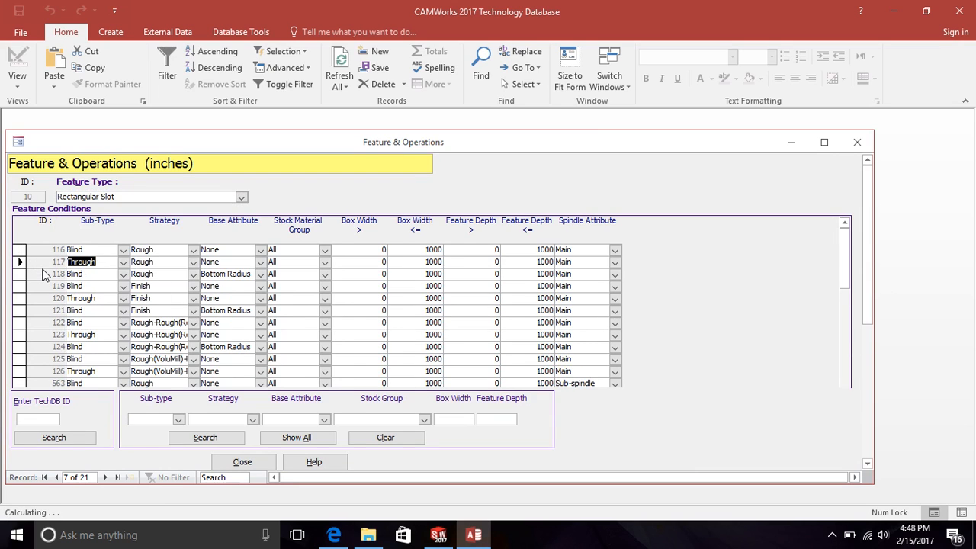
{"action": "left_click", "coordinate": [45, 337]}
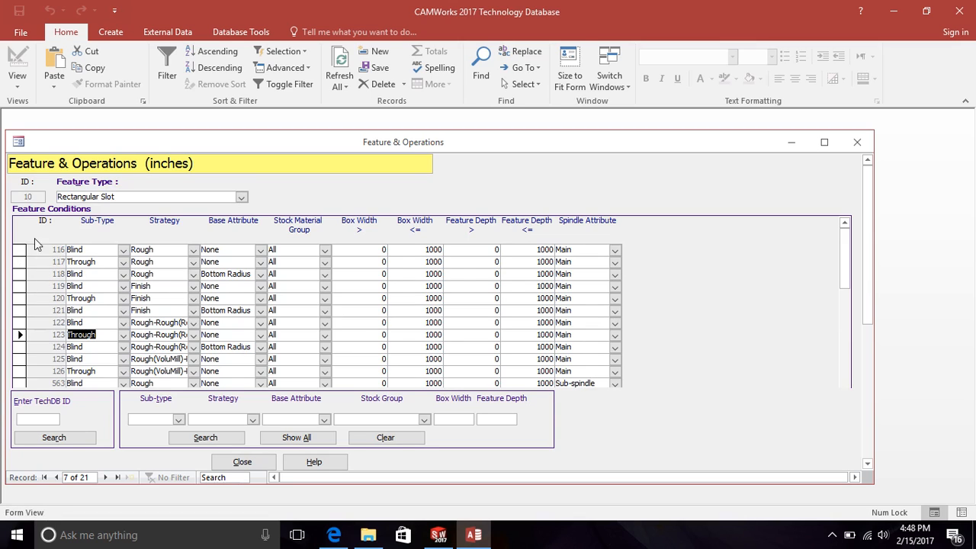
{"action": "scroll", "coordinate": [212, 351], "scroll_direction": "down", "scroll_amount": 2}
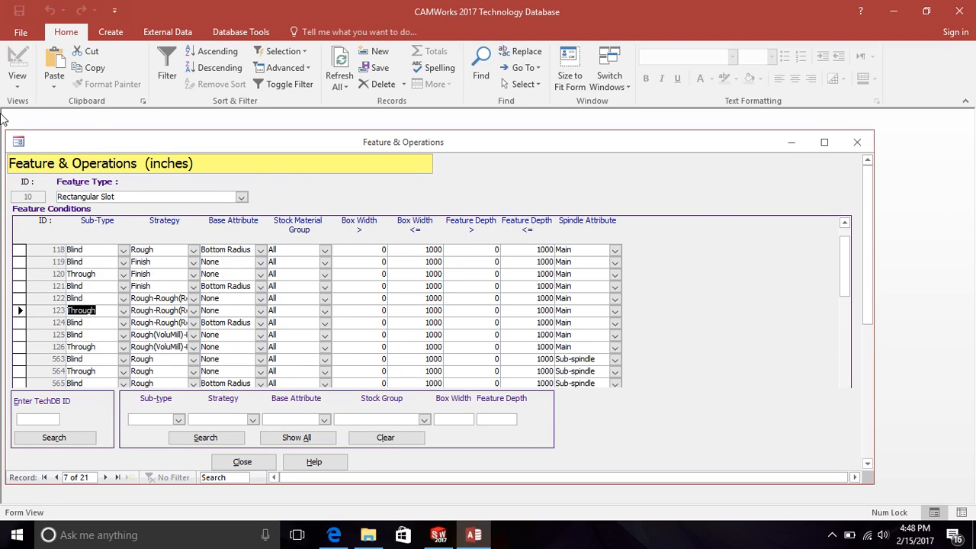
{"action": "left_click", "coordinate": [847, 143]}
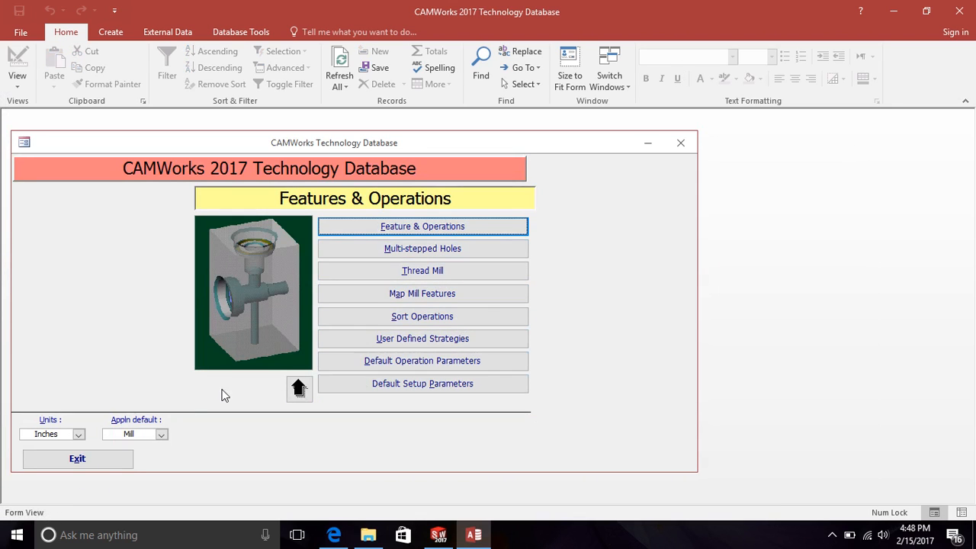
- Return to the database's main menu and open the Mill-Turn machine parameters to view the machine ID
{"action": "left_click", "coordinate": [302, 387]}
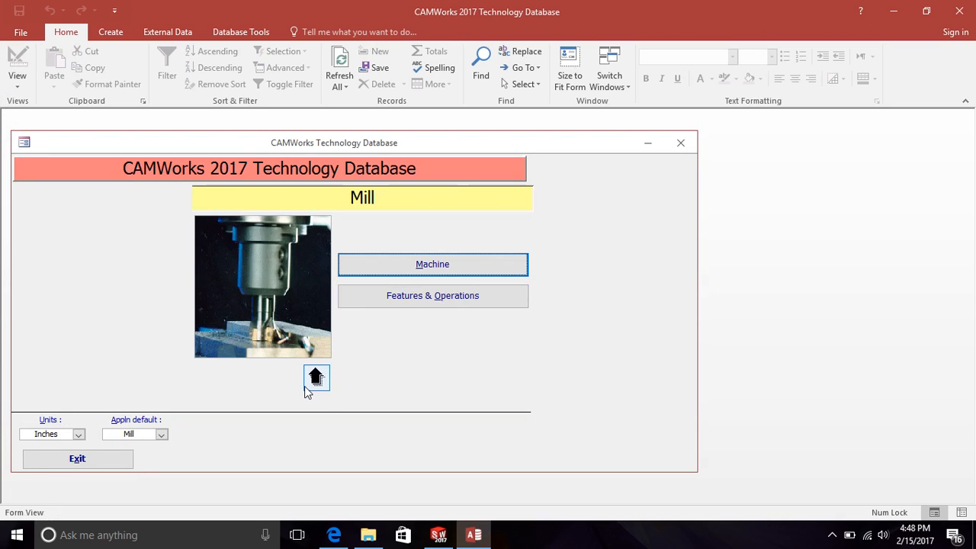
{"action": "left_click", "coordinate": [304, 386]}
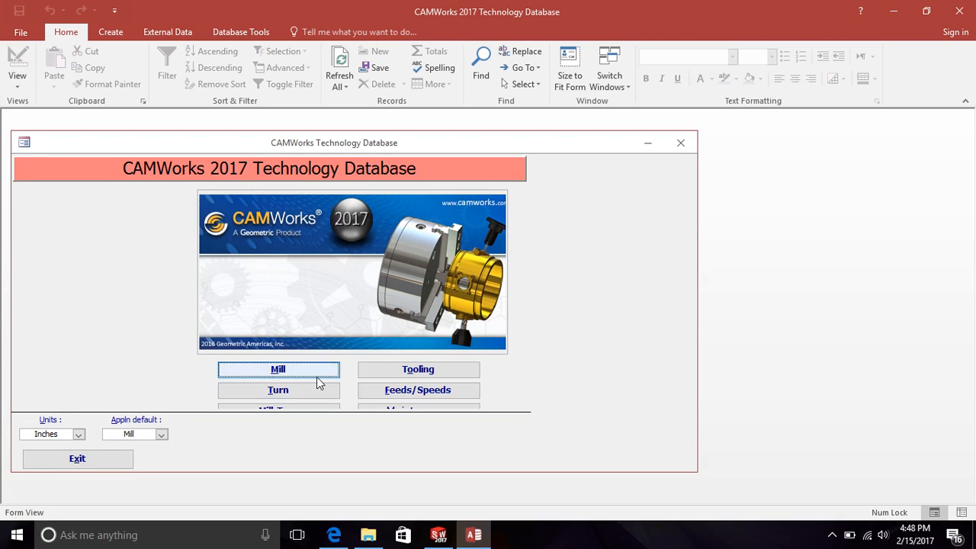
{"action": "left_click", "coordinate": [282, 410]}
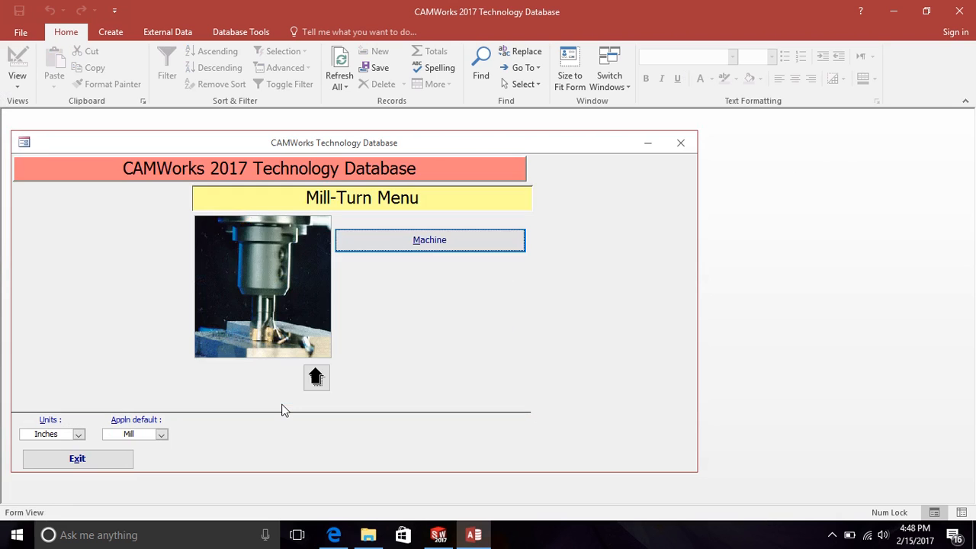
{"action": "left_click", "coordinate": [440, 242]}
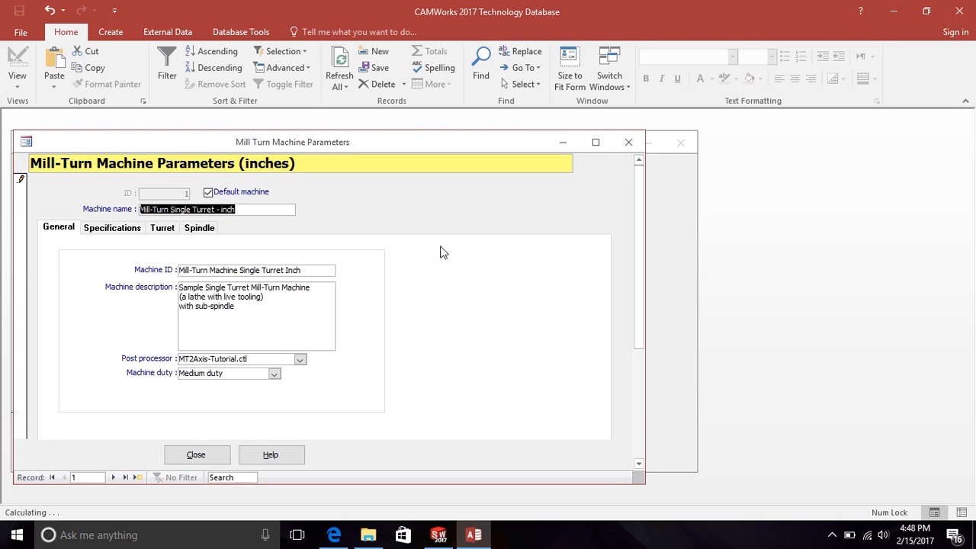
{"action": "left_click", "coordinate": [308, 270]}
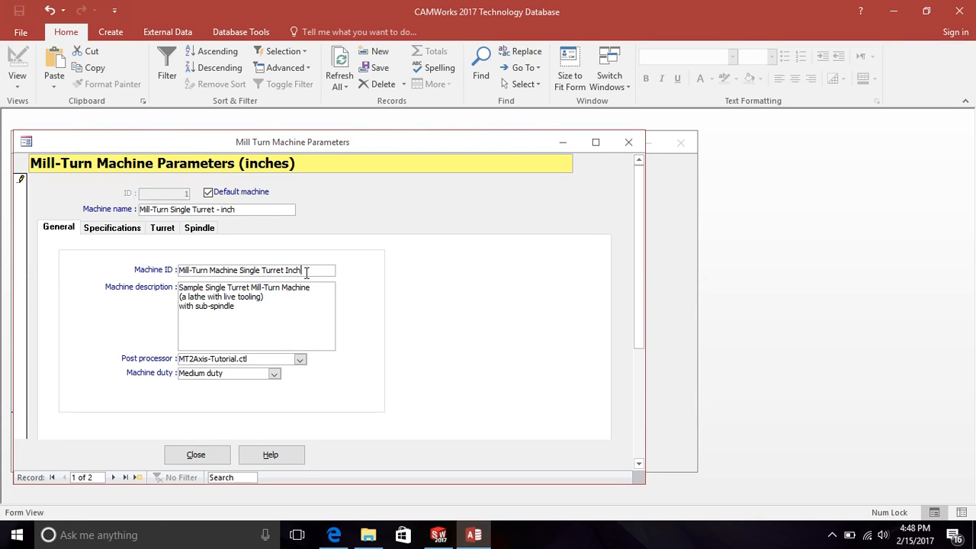
{"action": "double_click", "coordinate": [308, 271]}
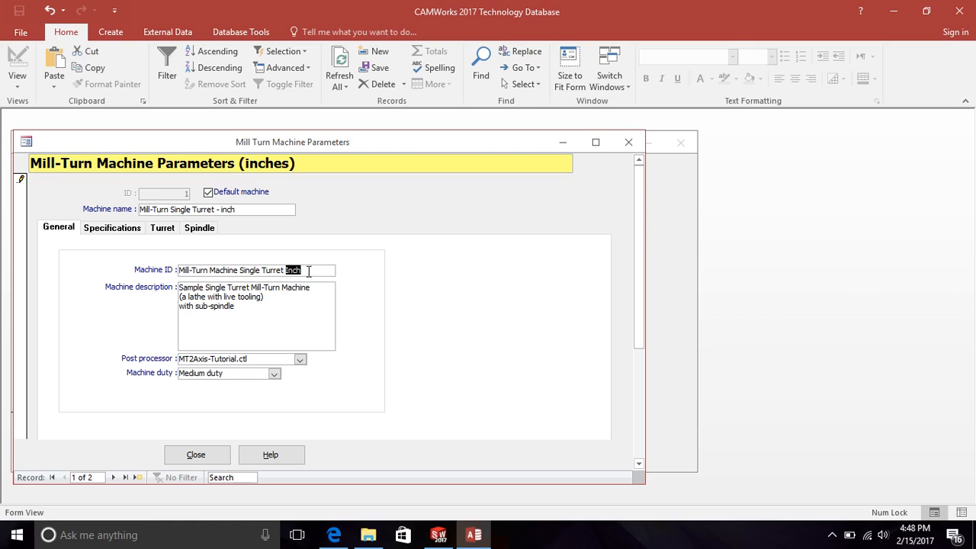
- Set the mill-turn machine's post processor to M5Axis-Tutorial.ctl and its machine duty to Heavy duty
{"action": "left_click", "coordinate": [300, 360]}
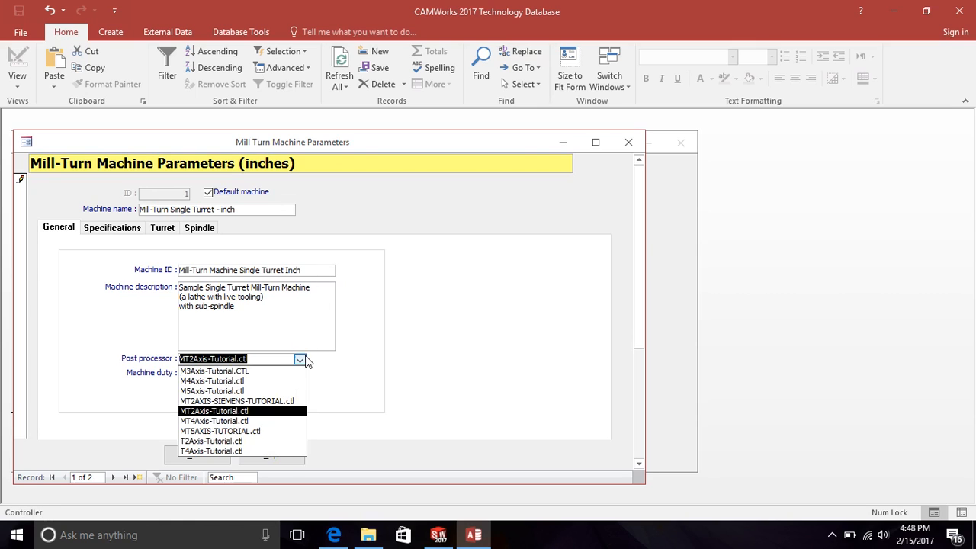
{"action": "left_click", "coordinate": [226, 391]}
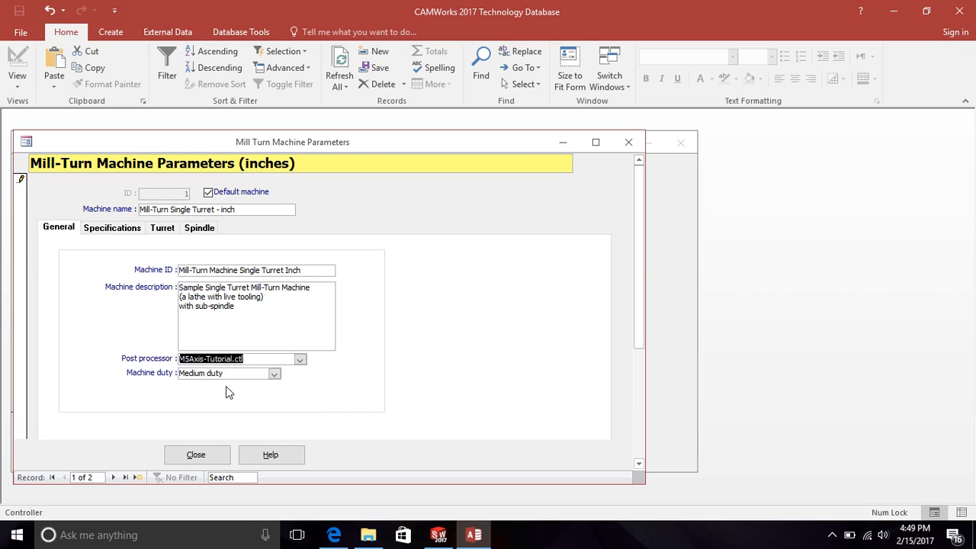
{"action": "left_click", "coordinate": [275, 374]}
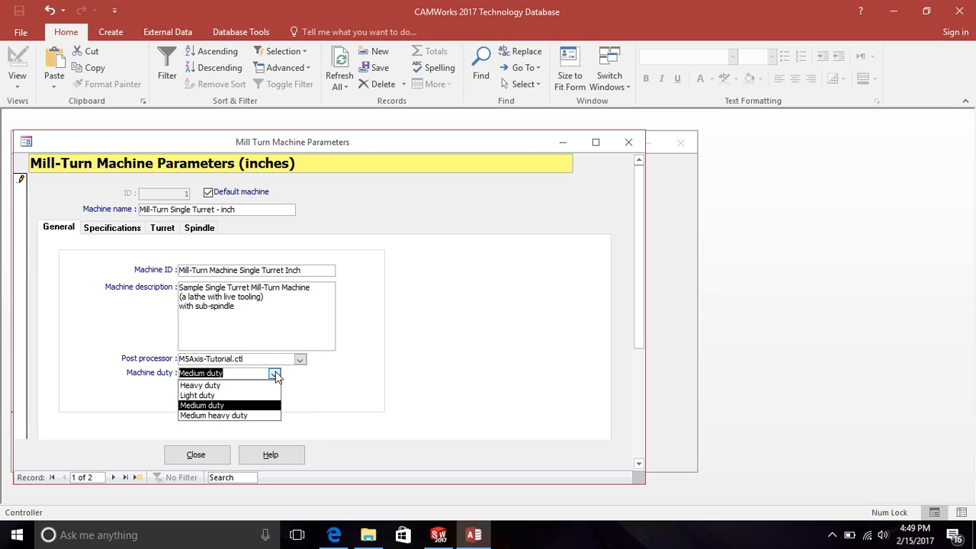
{"action": "left_click", "coordinate": [200, 385]}
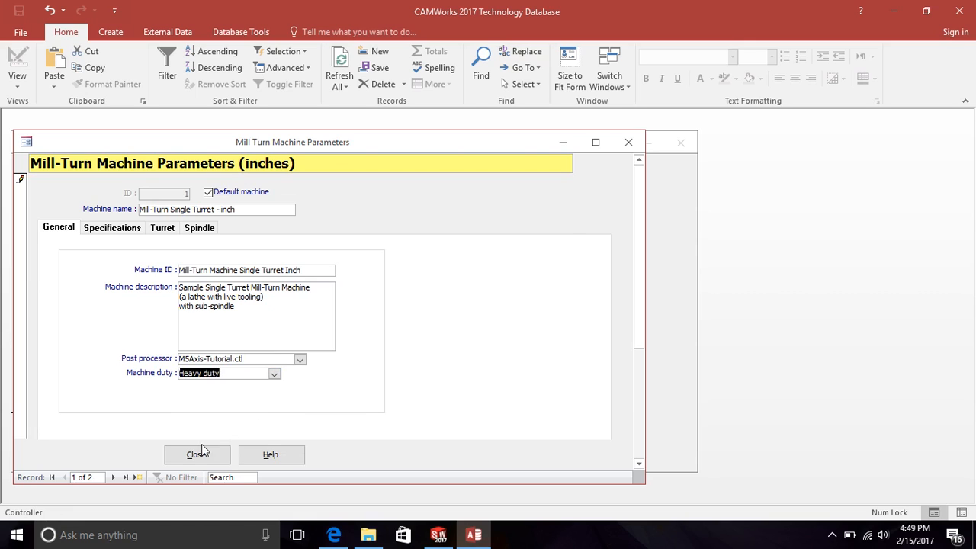
- Examine the mill-turn machine's specifications, turret and spindle settings, including station index times and tool changer times
{"action": "scroll", "coordinate": [279, 407], "scroll_direction": "down", "scroll_amount": 3}
{"action": "scroll", "coordinate": [279, 407], "scroll_direction": "up", "scroll_amount": 3}
{"action": "left_click", "coordinate": [111, 228]}
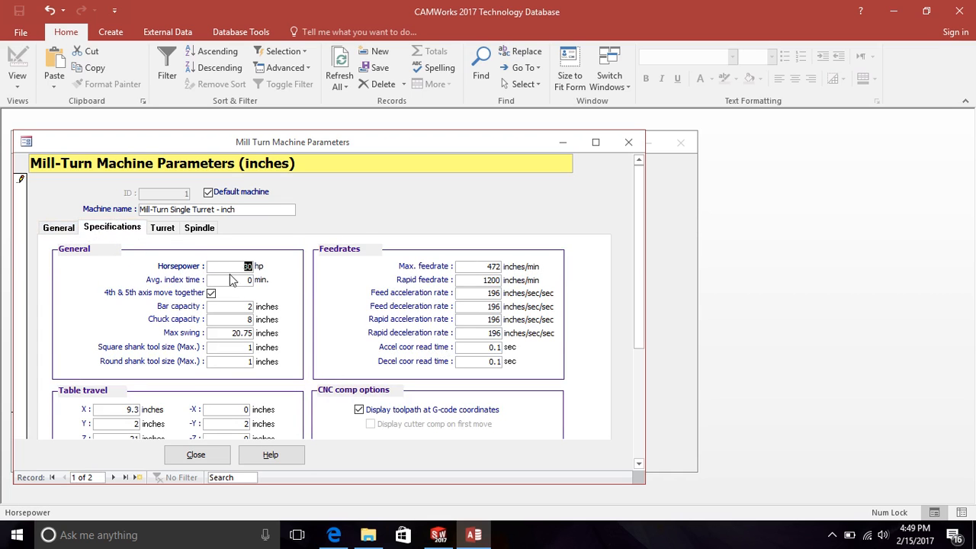
{"action": "left_click", "coordinate": [163, 229]}
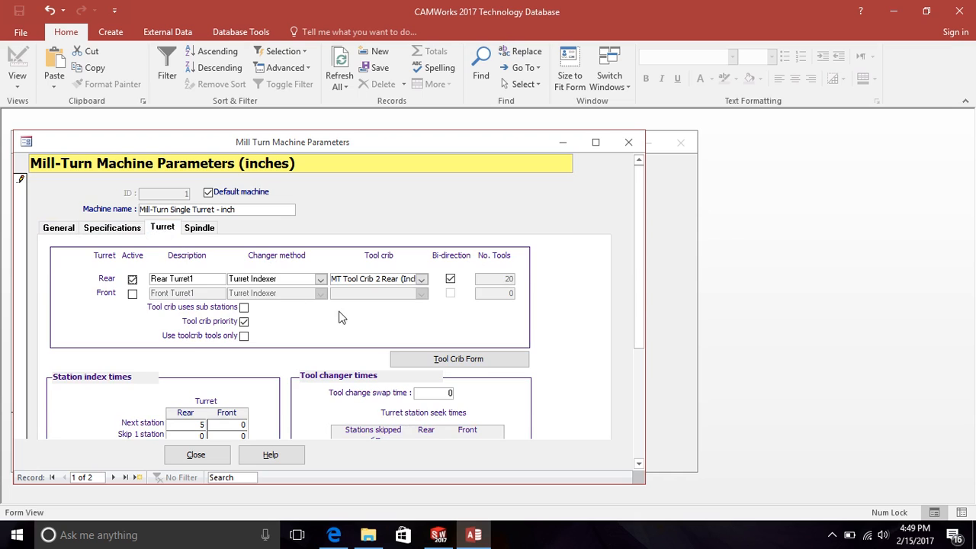
{"action": "scroll", "coordinate": [330, 310], "scroll_direction": "down", "scroll_amount": 3}
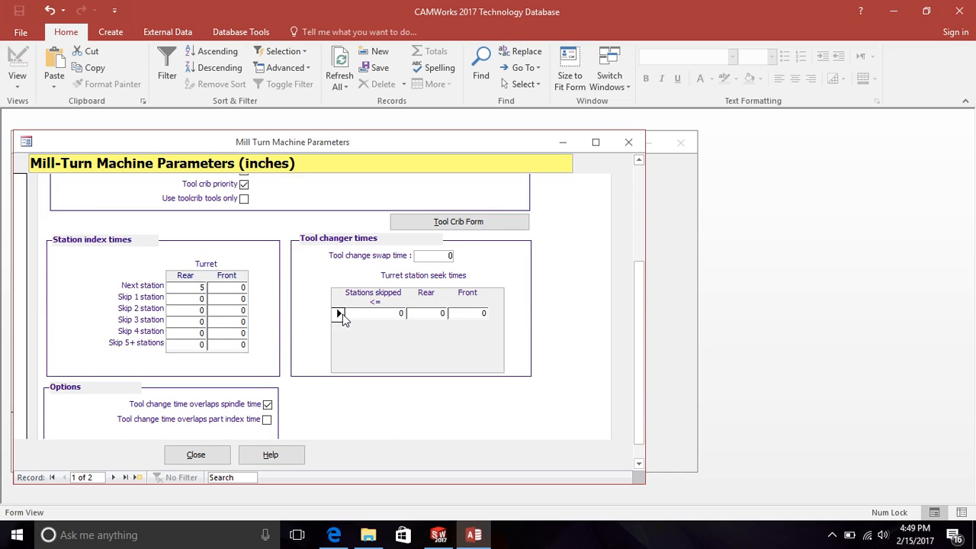
{"action": "scroll", "coordinate": [293, 332], "scroll_direction": "up", "scroll_amount": 3}
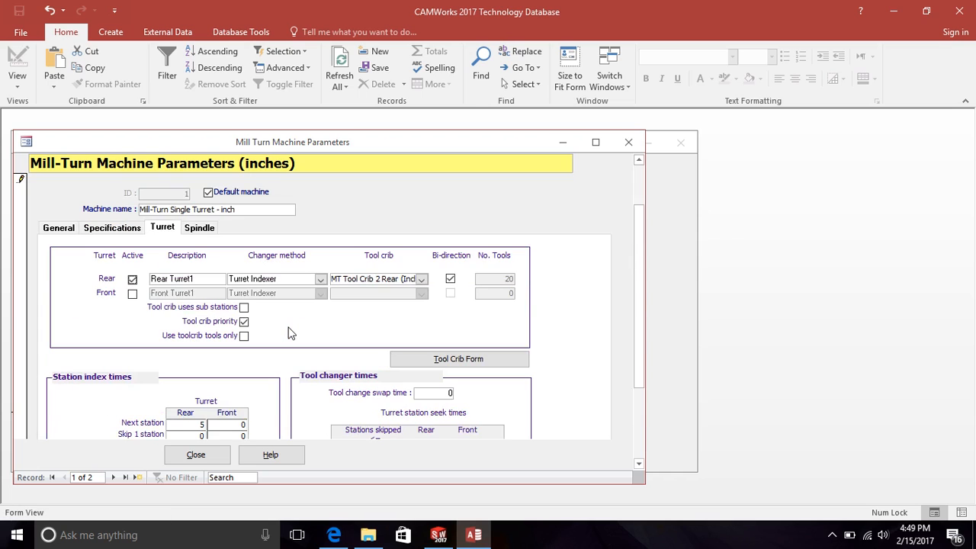
{"action": "left_click", "coordinate": [207, 231]}
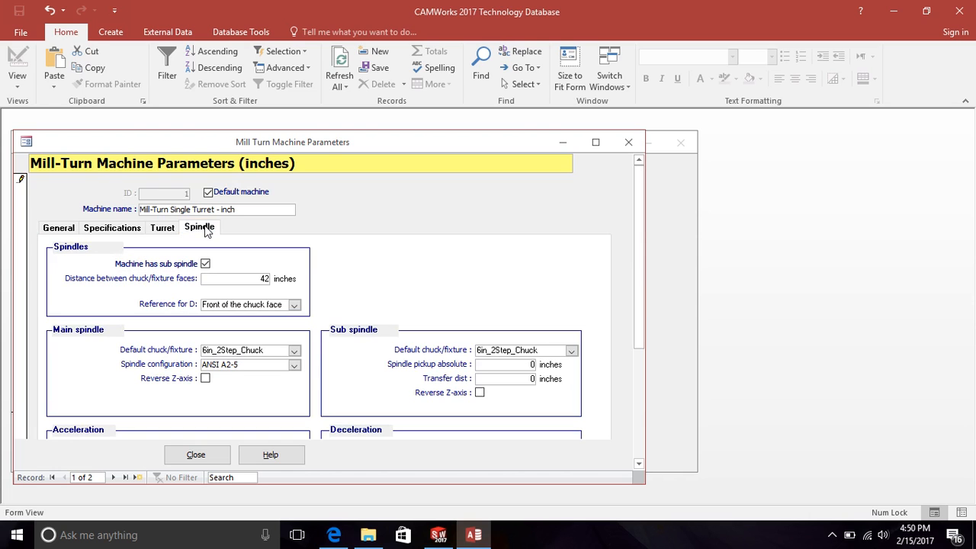
- Switch to SOLIDWORKS and display the CAMWorks 2017 commands
{"action": "left_click", "coordinate": [439, 536]}
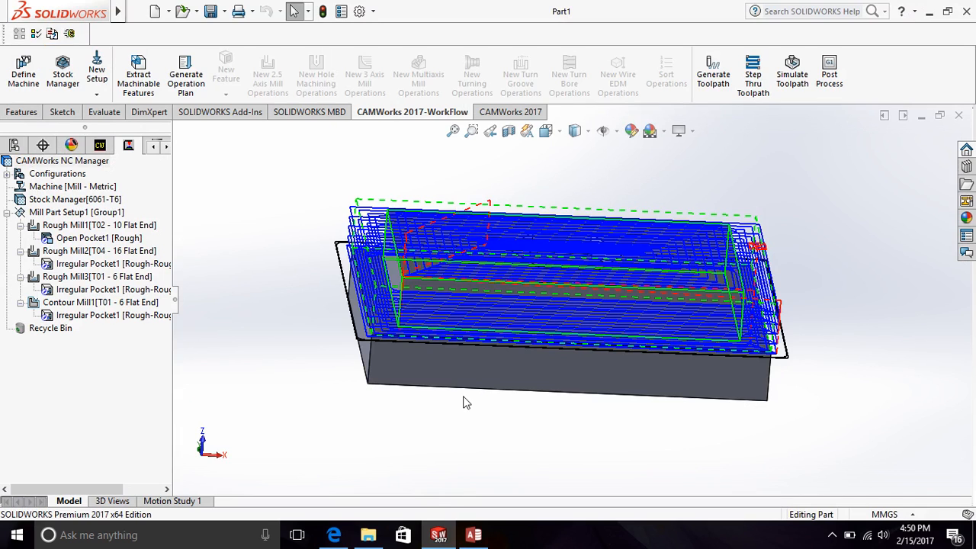
{"action": "left_click", "coordinate": [505, 112]}
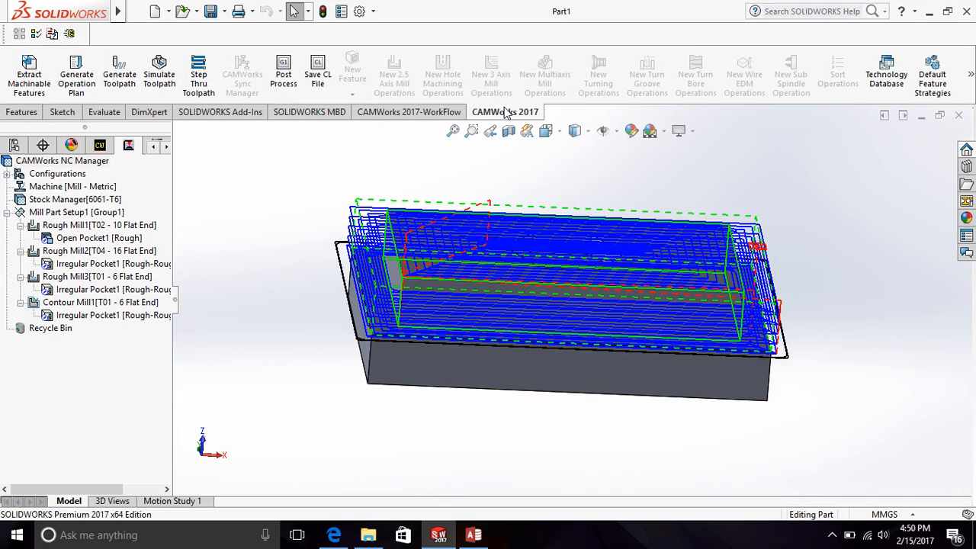
{"action": "left_click", "coordinate": [837, 536]}
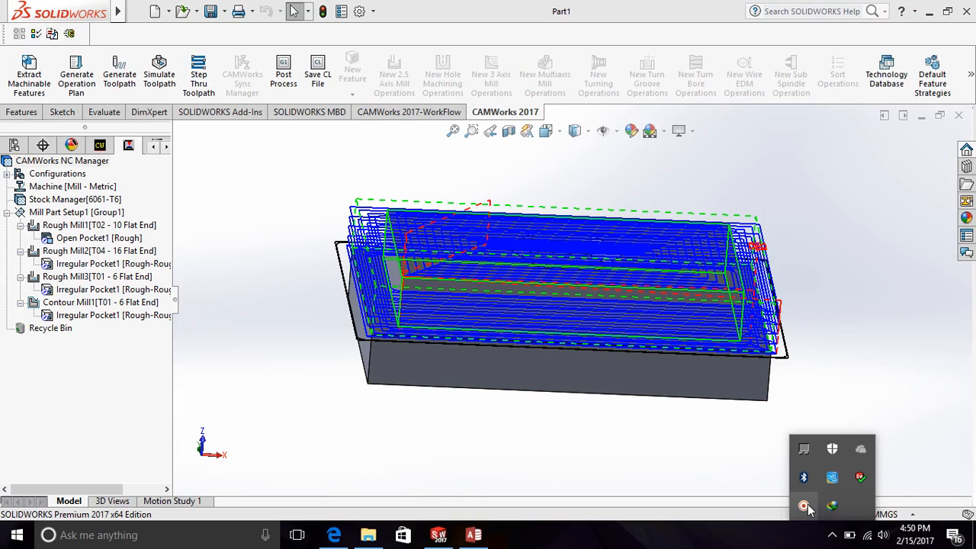